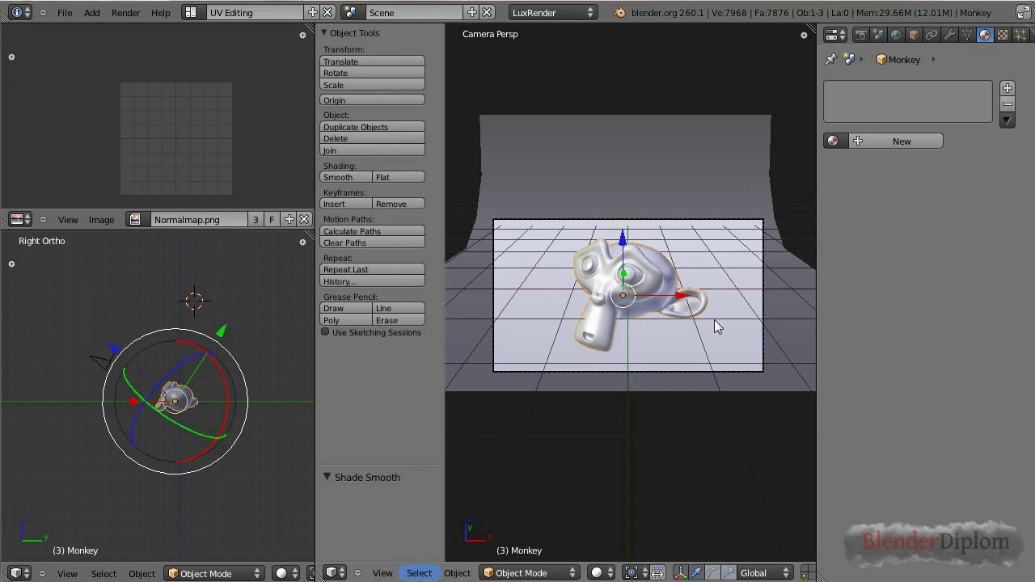
Step: Add a sun lamp above the monkey and tilt it about 24° on X
{"action": "key", "text": "KP_5"}
{"action": "key", "text": "KP_0"}
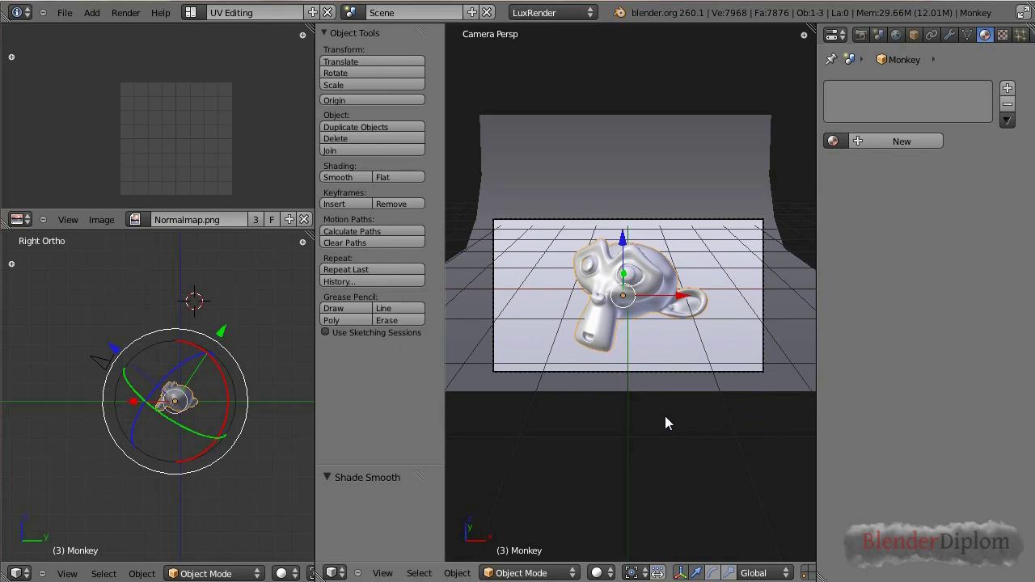
{"action": "middle_click_drag", "start_coordinate": [151, 433], "coordinate": [163, 447]}
{"action": "scroll", "coordinate": [164, 447], "scroll_direction": "up", "scroll_amount": 3}
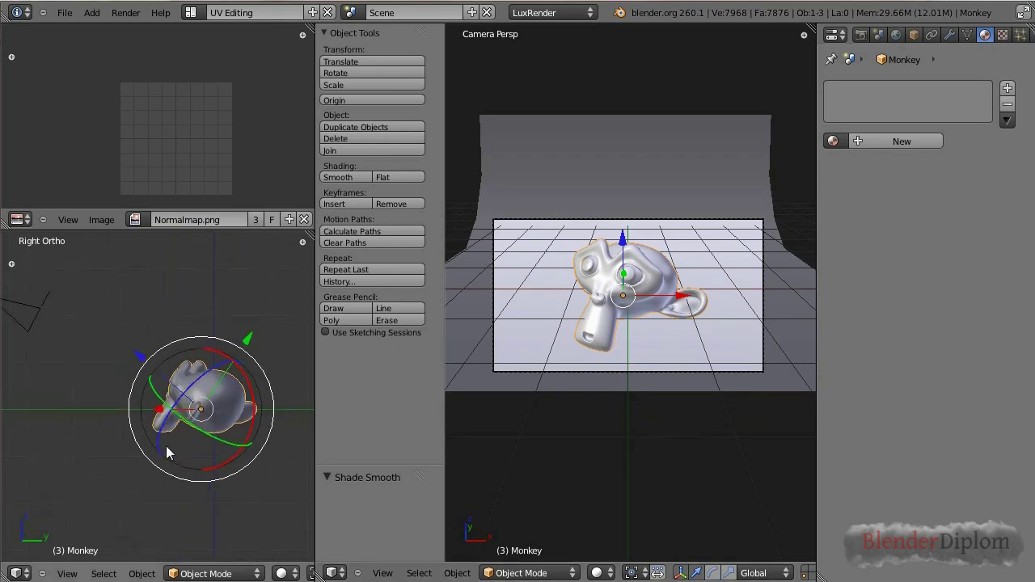
{"action": "middle_click_drag", "start_coordinate": [36, 429], "coordinate": [127, 382]}
{"action": "key", "text": "KP_1"}
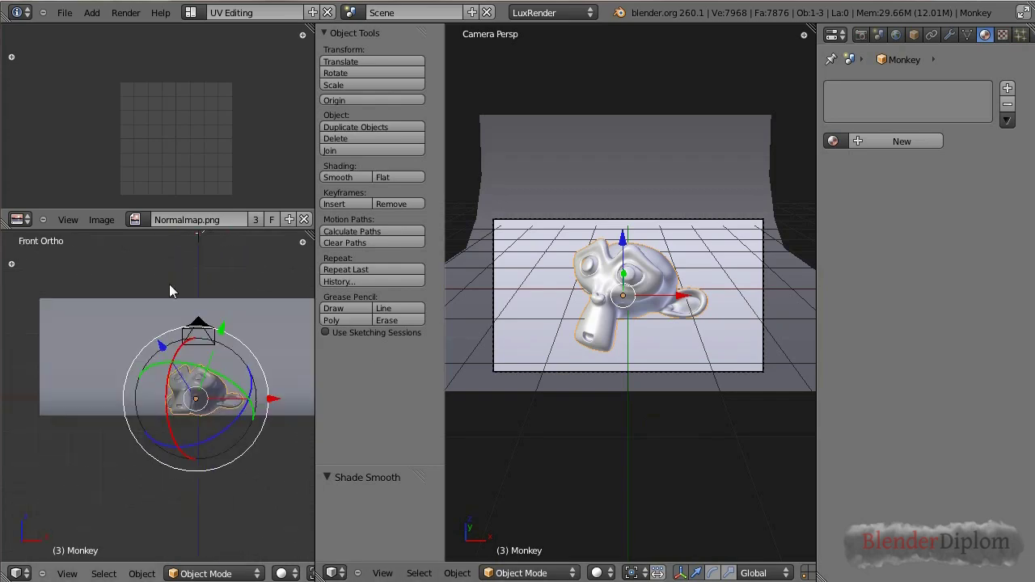
{"action": "key", "text": "KP_3"}
{"action": "middle_click_drag", "start_coordinate": [169, 291], "coordinate": [157, 427], "text": "shift"}
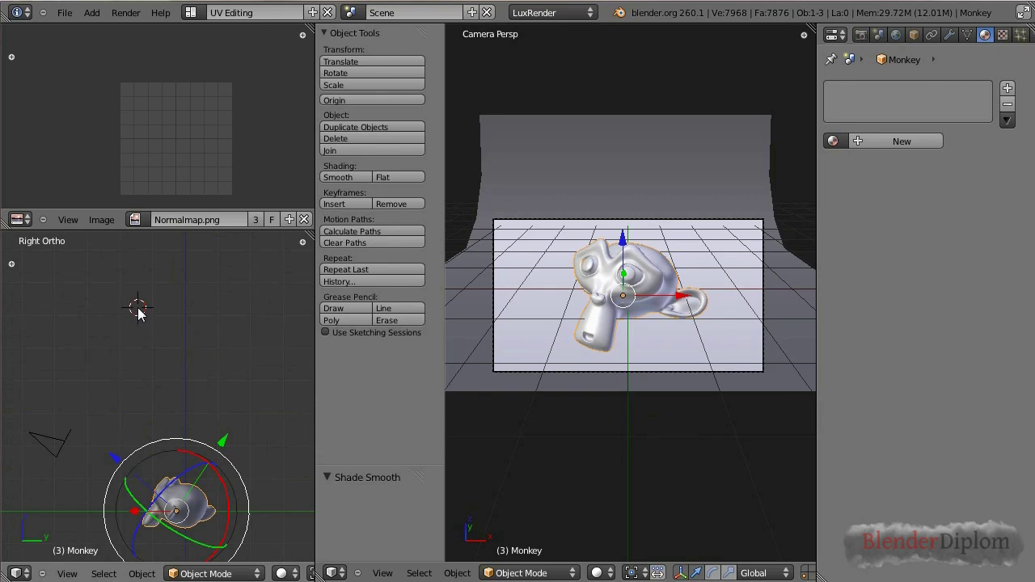
{"action": "key", "text": "shift+a"}
{"action": "mouse_move", "coordinate": [141, 313]}
{"action": "left_click", "coordinate": [201, 328]}
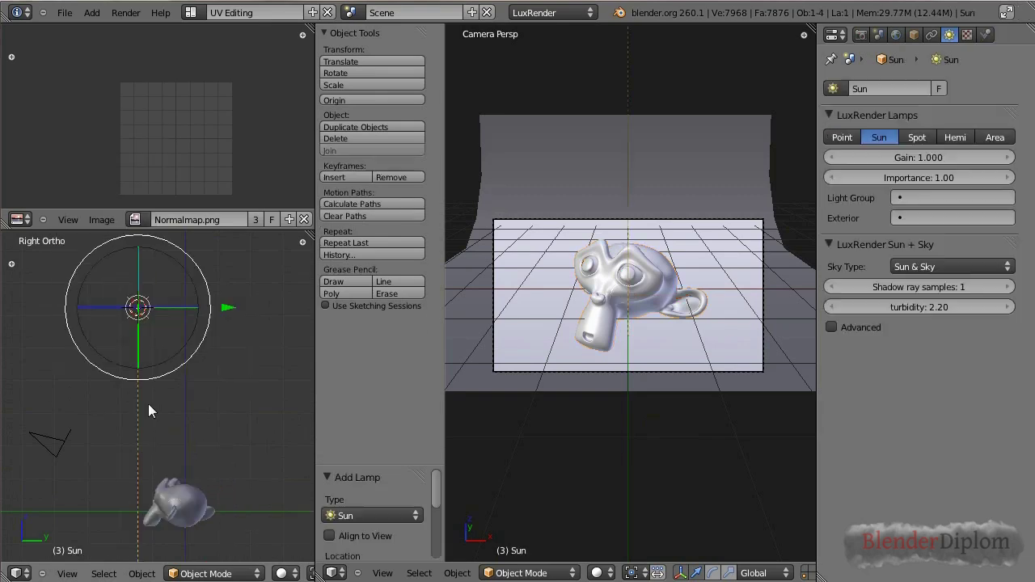
{"action": "key", "text": "r"}
{"action": "left_click", "coordinate": [148, 438]}
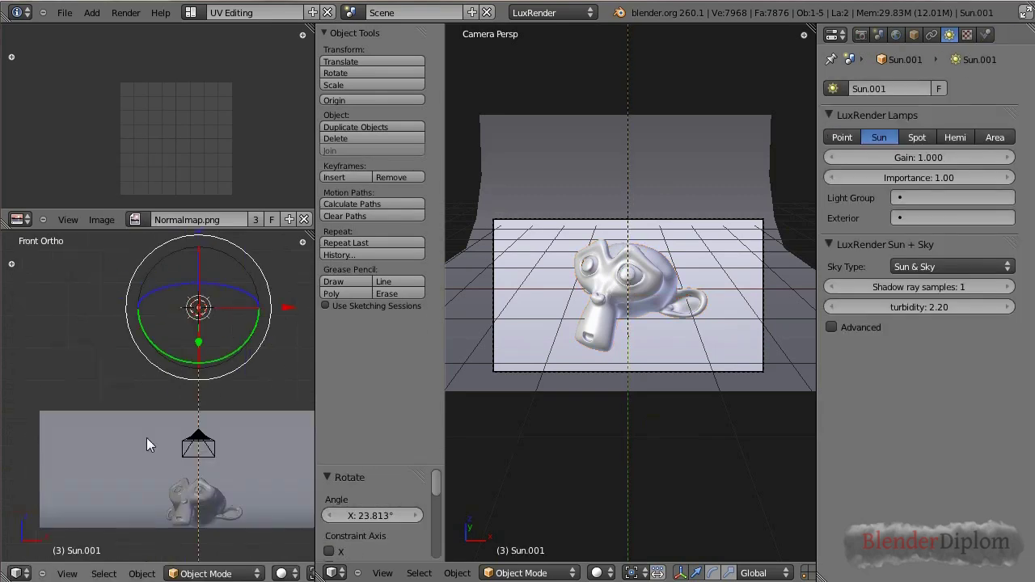
Step: Move the sun lamp 1.809 units sideways along X
{"action": "key", "text": "KP_1"}
{"action": "key", "text": "g"}
{"action": "key", "text": "Escape"}
{"action": "key", "text": "g"}
{"action": "left_click", "coordinate": [269, 411]}
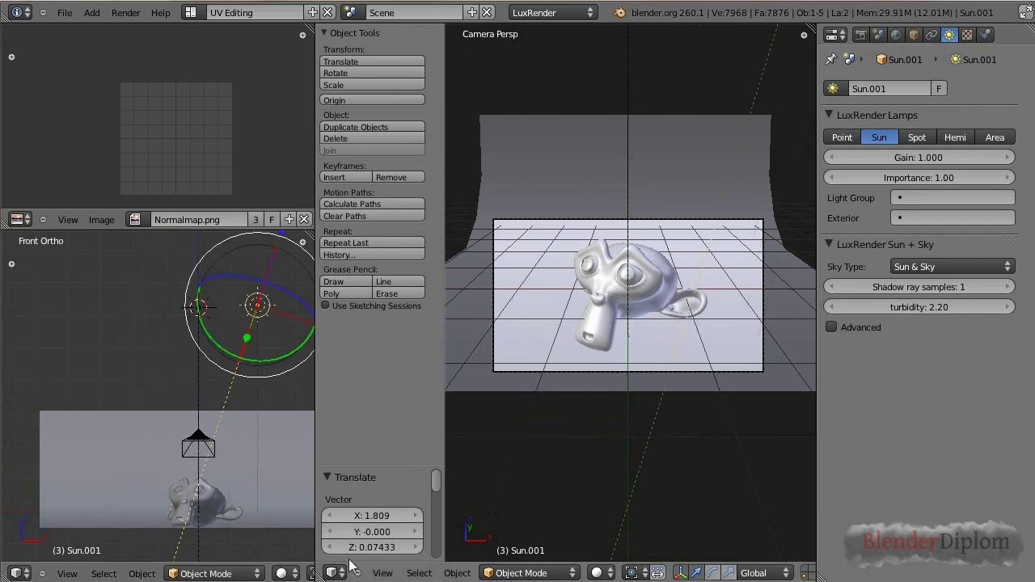
{"action": "scroll", "coordinate": [233, 417], "scroll_direction": "down", "scroll_amount": 2}
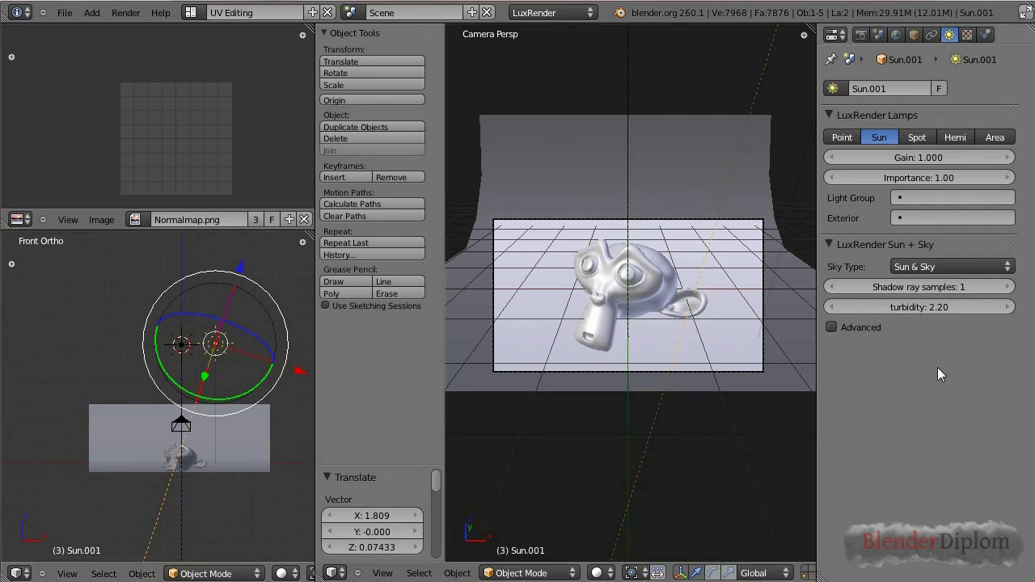
Step: Raise the Sun + Sky turbidity to 10
{"action": "mouse_move", "coordinate": [920, 308]}
{"action": "left_mouse_down"}
{"action": "mouse_move", "coordinate": [987, 308]}
{"action": "mouse_move", "coordinate": [908, 308]}
{"action": "left_mouse_up"}
{"action": "left_click", "coordinate": [917, 306]}
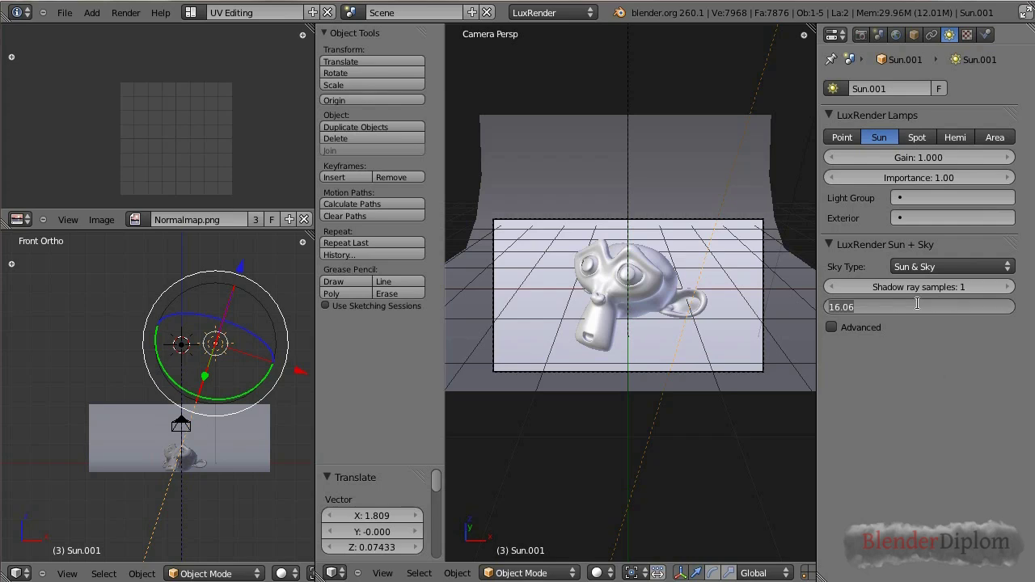
{"action": "type", "text": "5"}
{"action": "key", "text": "Return"}
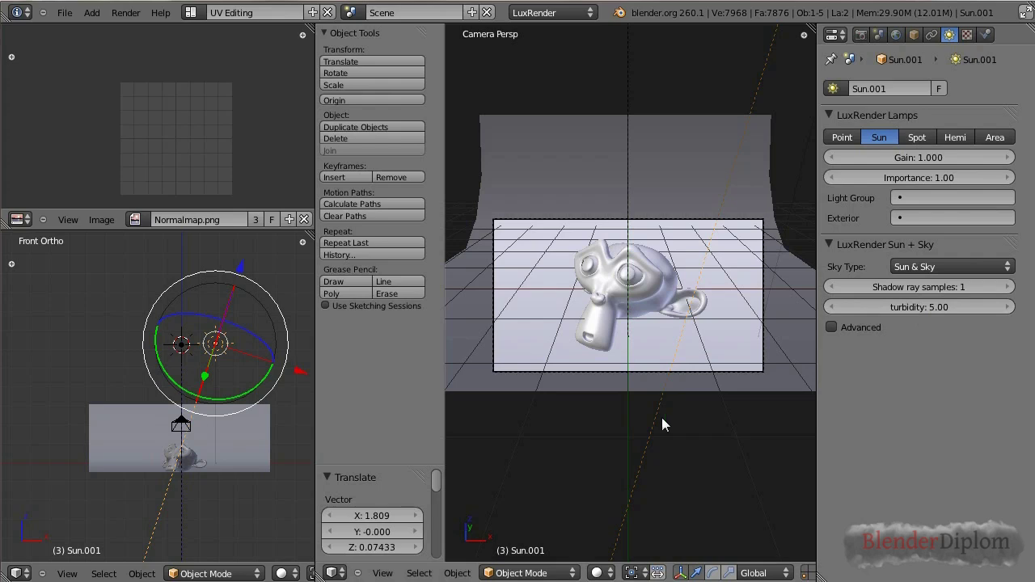
{"action": "left_click", "coordinate": [936, 306]}
{"action": "type", "text": "10"}
{"action": "key", "text": "Return"}
Step: Start a LuxRender render of the sun-lit monkey scene with F12
{"action": "key", "text": "F12"}
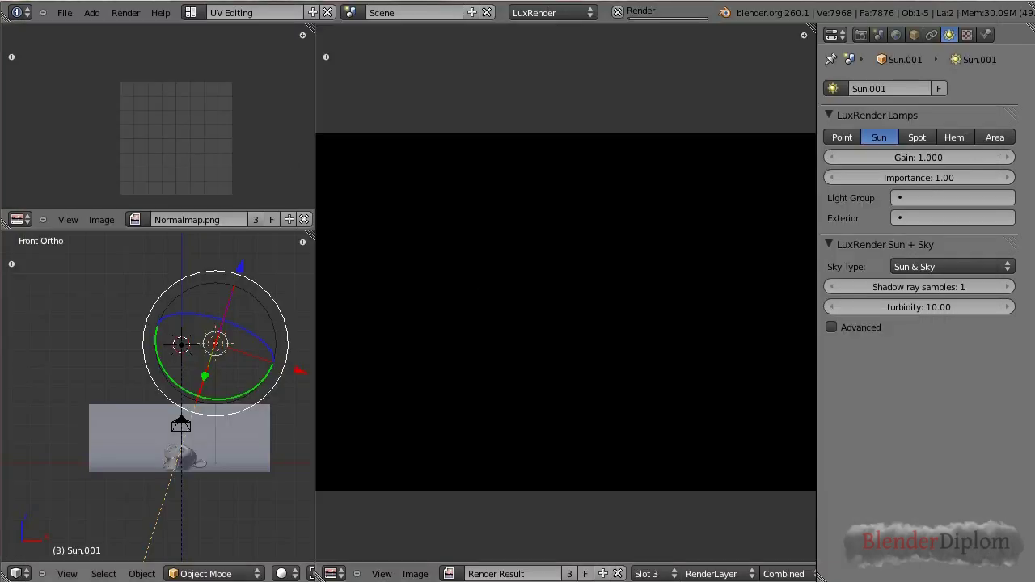
Step: Leave the render result and delete the first sun lamp in side view
{"action": "key", "text": "Escape"}
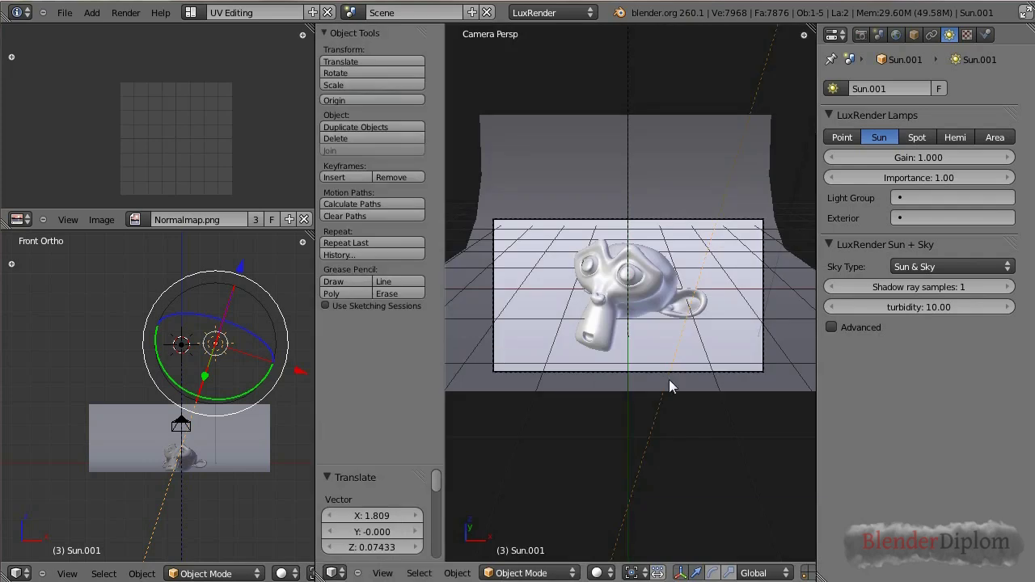
{"action": "key", "text": "KP_3"}
{"action": "middle_click_drag", "start_coordinate": [612, 332], "coordinate": [647, 408], "text": "shift"}
{"action": "key", "text": "x"}
{"action": "left_click", "coordinate": [619, 401]}
Step: Select and delete the remaining sun lamp
{"action": "key", "text": "shift+a"}
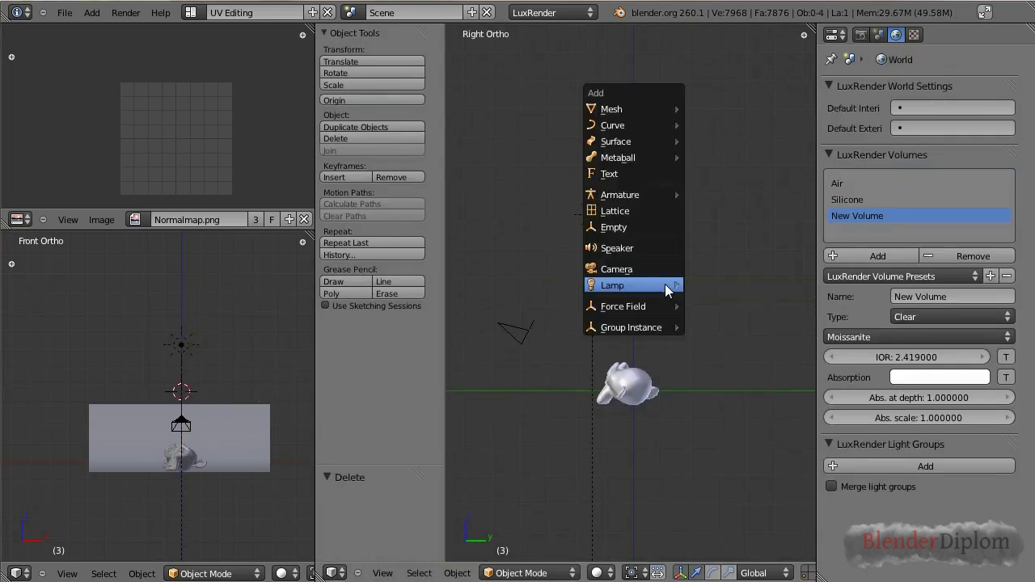
{"action": "left_click", "coordinate": [664, 283]}
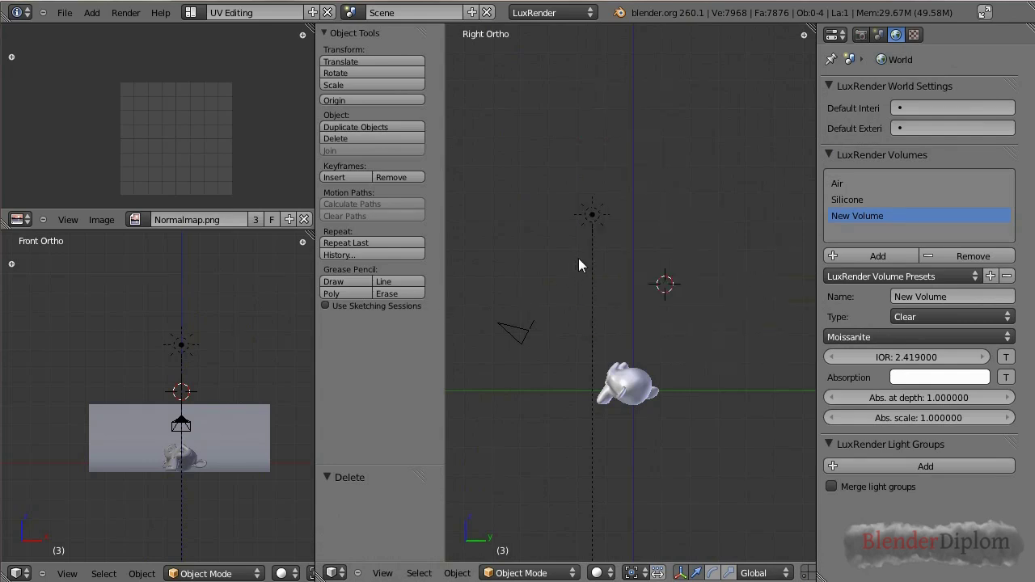
{"action": "right_click", "coordinate": [589, 251]}
{"action": "middle_click_drag", "start_coordinate": [589, 252], "coordinate": [651, 337]}
{"action": "key", "text": "x"}
{"action": "left_click", "coordinate": [651, 339]}
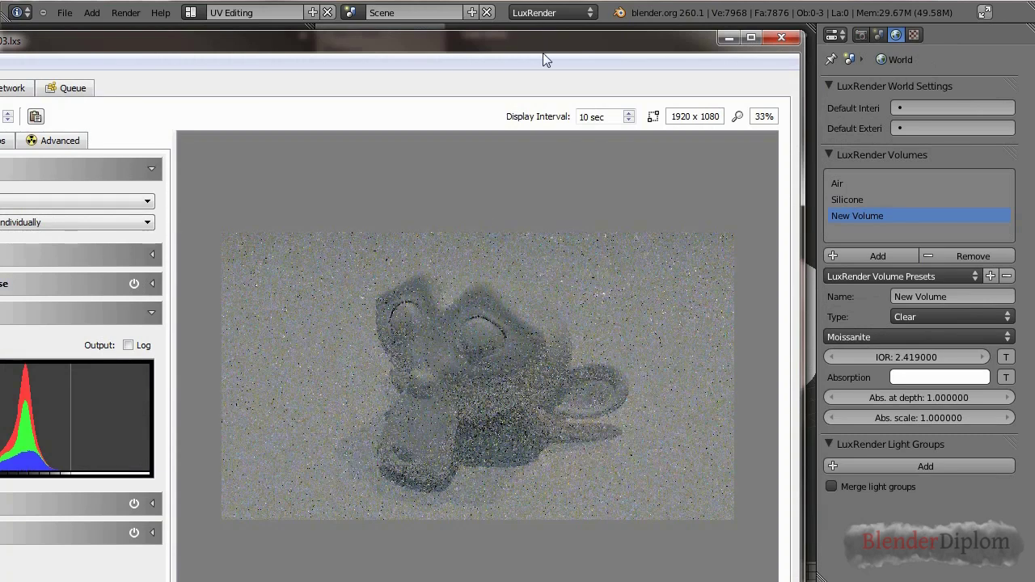
Step: Move the LuxRender window up slightly and switch back to Blender
{"action": "left_click_drag", "start_coordinate": [560, 30], "coordinate": [557, 16]}
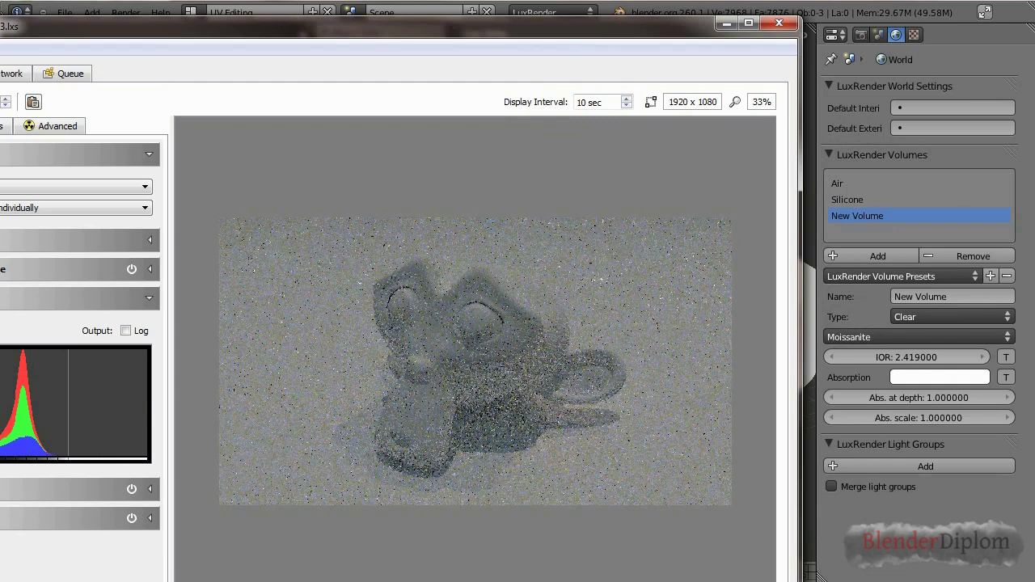
{"action": "key", "text": "alt+Tab"}
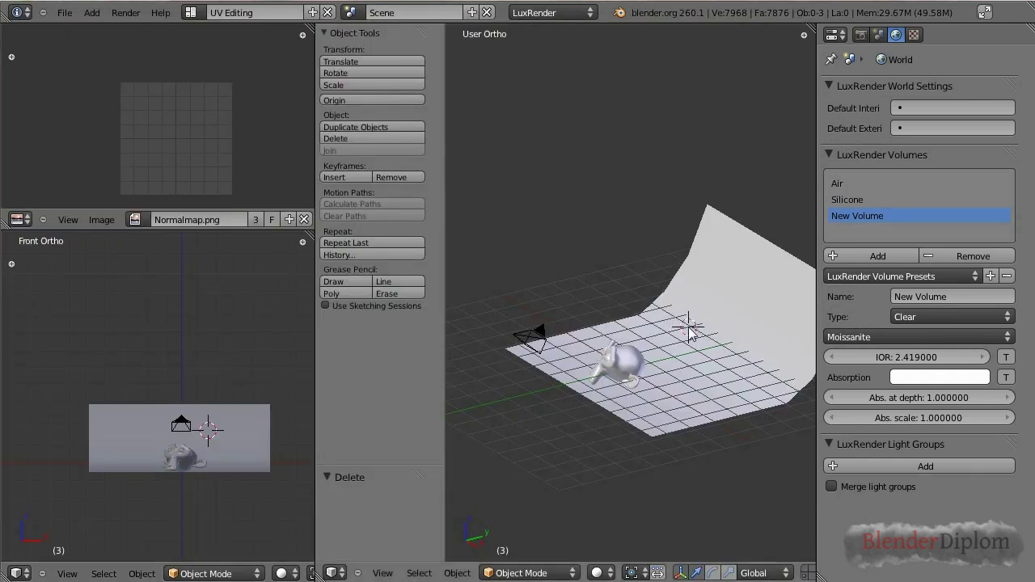
Step: In Right Ortho view, place the 3D cursor above the monkey and reopen the Add menu
{"action": "key", "text": "KP_3"}
{"action": "key", "text": "shift+a"}
{"action": "mouse_move", "coordinate": [699, 333]}
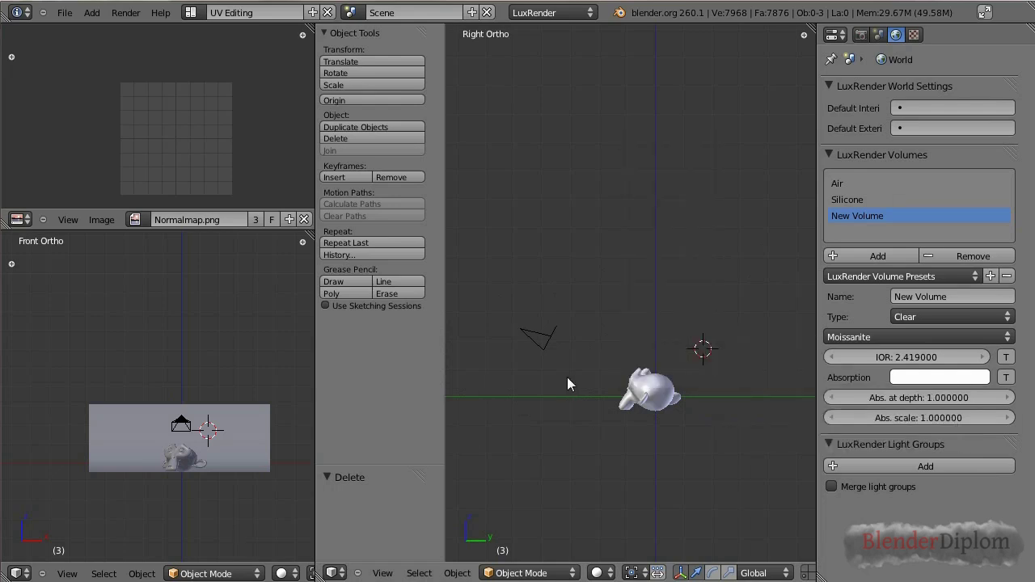
{"action": "left_click", "coordinate": [545, 289]}
{"action": "key", "text": "shift+a"}
{"action": "mouse_move", "coordinate": [545, 289]}
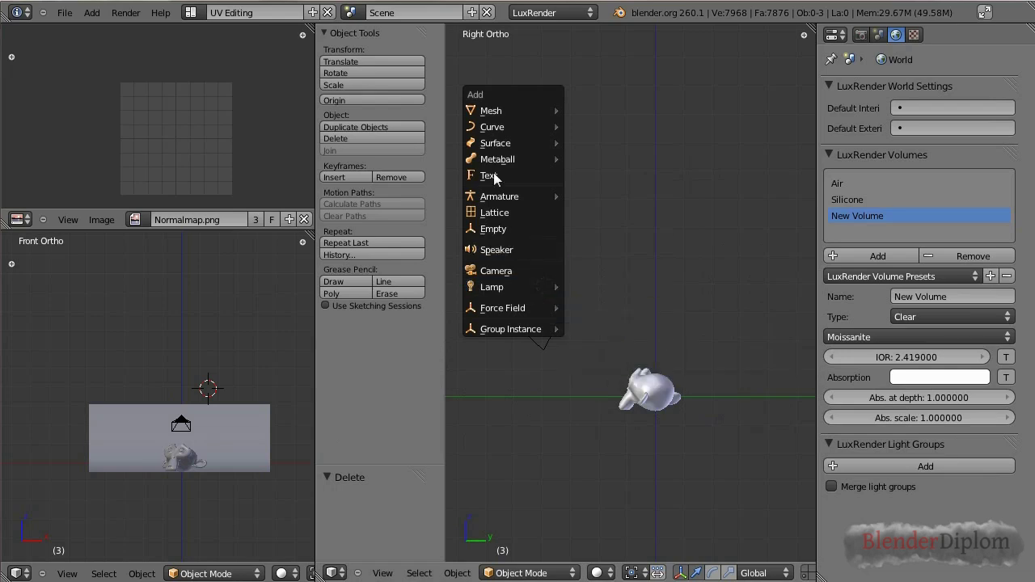
Step: Add a plane and rotate it about -40° on X
{"action": "mouse_move", "coordinate": [488, 111]}
{"action": "left_click", "coordinate": [650, 112]}
{"action": "key", "text": "r"}
{"action": "left_click", "coordinate": [682, 266]}
{"action": "middle_click_drag", "start_coordinate": [682, 267], "coordinate": [744, 340]}
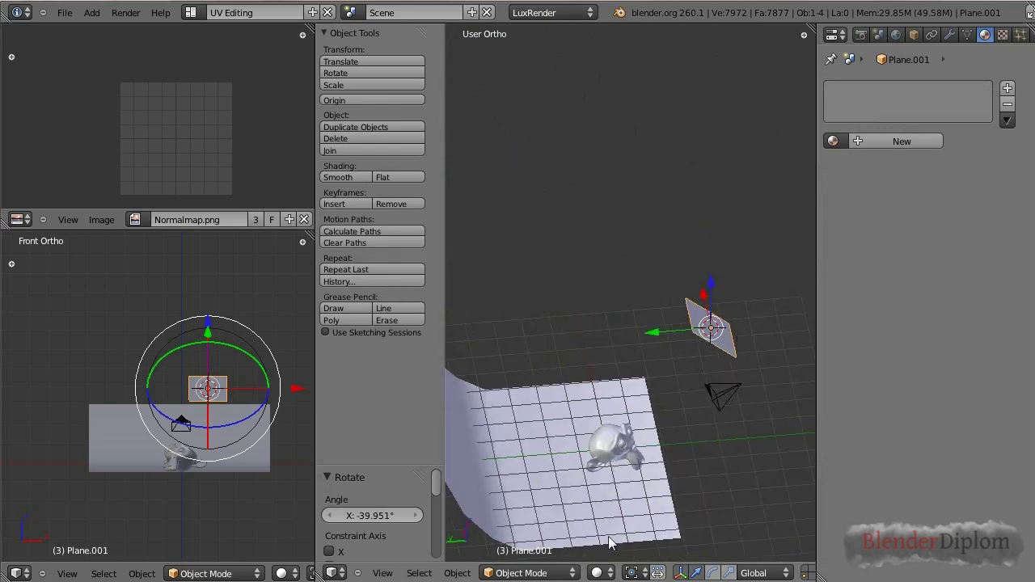
{"action": "middle_click_drag", "start_coordinate": [634, 453], "coordinate": [620, 306]}
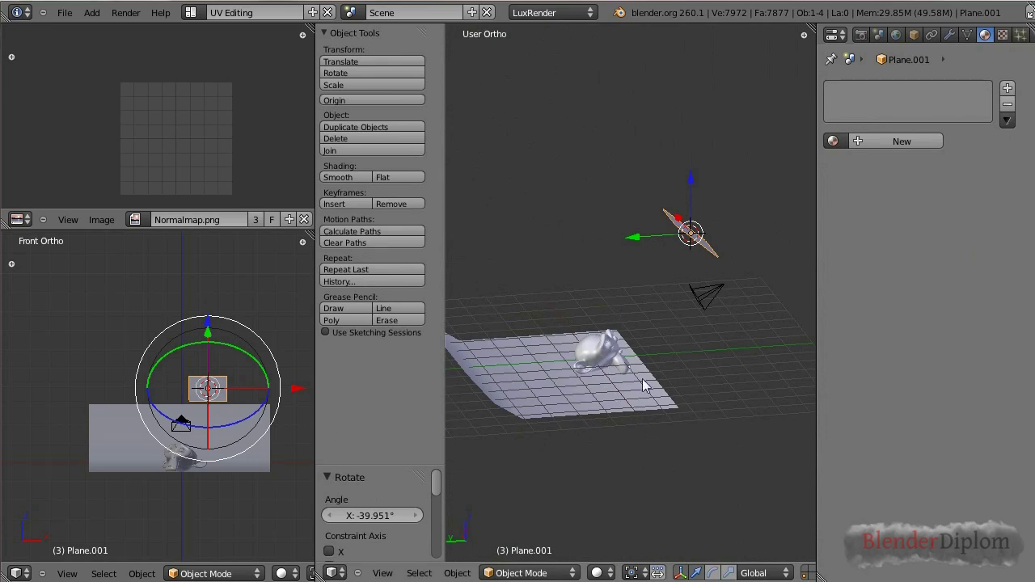
Step: Lower the plane 0.898 units on Z and orbit to check its placement
{"action": "left_click_drag", "start_coordinate": [692, 194], "coordinate": [693, 217]}
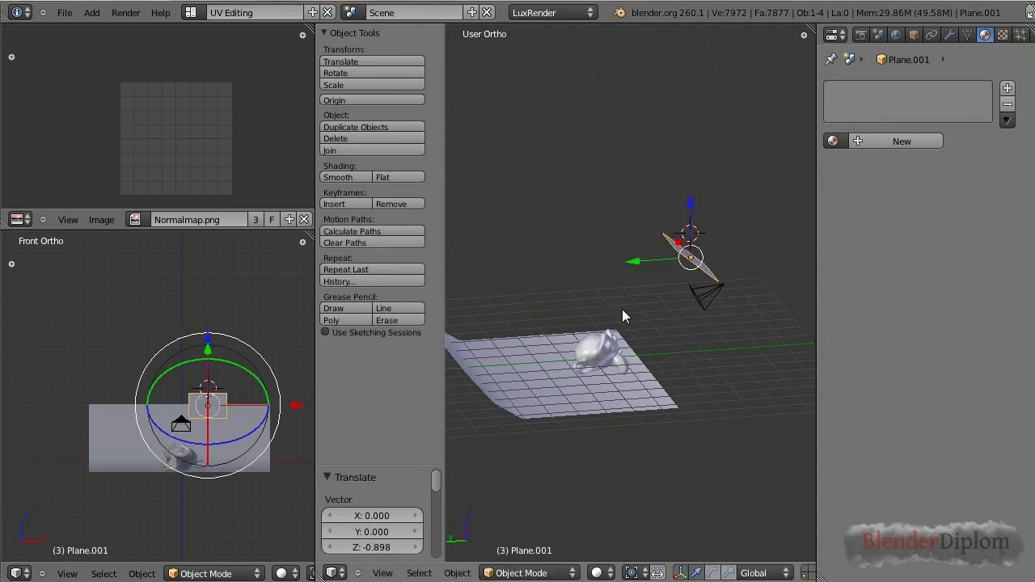
{"action": "middle_click_drag", "start_coordinate": [624, 315], "coordinate": [596, 344]}
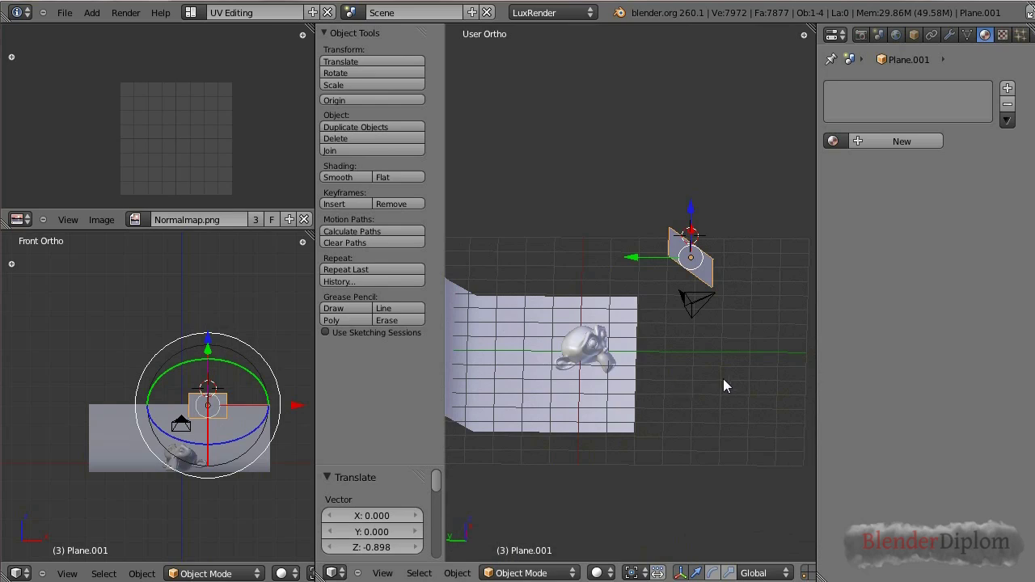
{"action": "middle_click_drag", "start_coordinate": [723, 380], "coordinate": [640, 432]}
Step: Inspect the viewport display settings in the properties sidebar, then hide it
{"action": "key", "text": "n"}
{"action": "scroll", "coordinate": [721, 241], "scroll_direction": "up", "scroll_amount": 10}
{"action": "scroll", "coordinate": [708, 477], "scroll_direction": "down", "scroll_amount": 10}
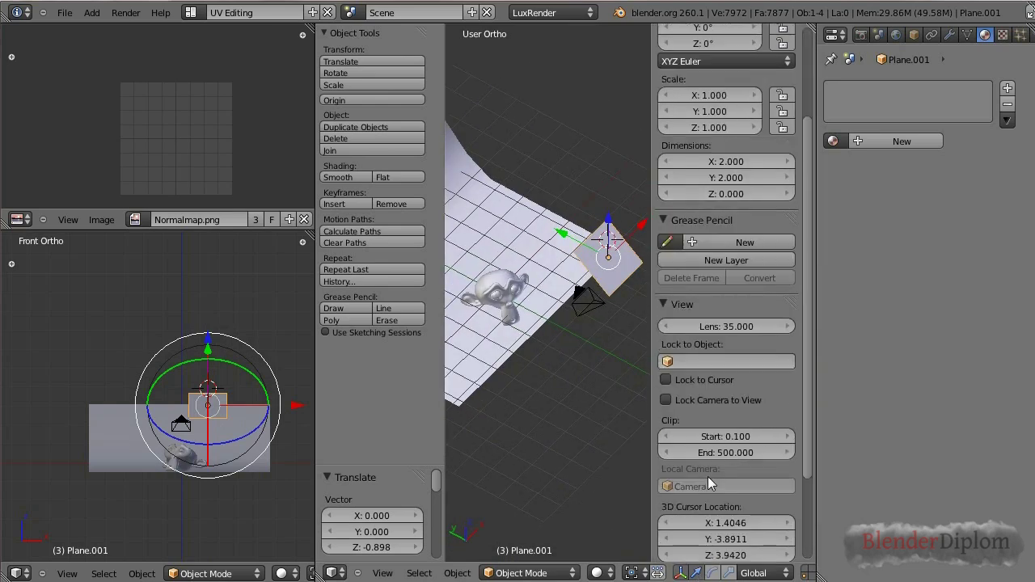
{"action": "left_click", "coordinate": [681, 519]}
{"action": "scroll", "coordinate": [695, 485], "scroll_direction": "down", "scroll_amount": 6}
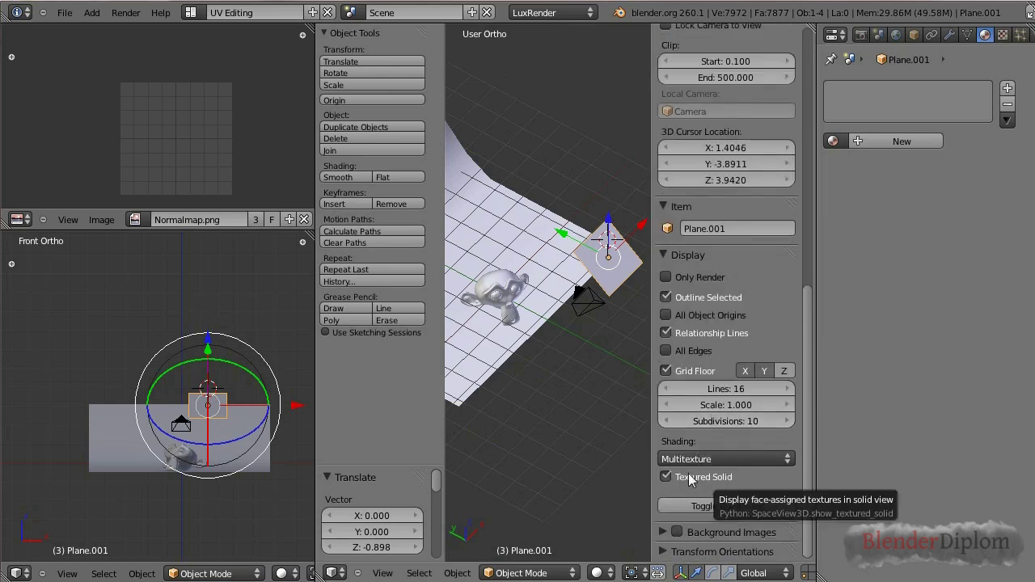
{"action": "key", "text": "n"}
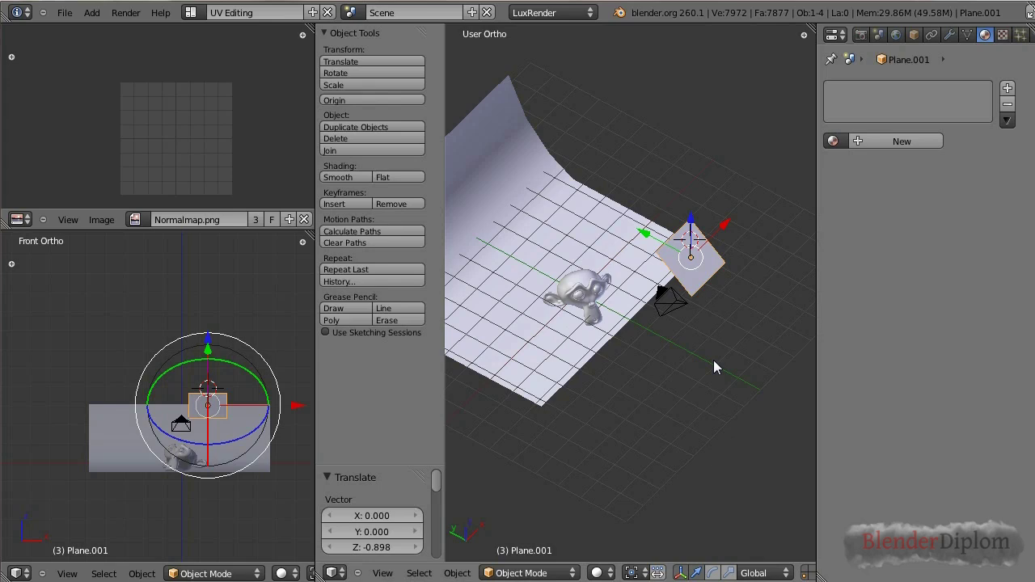
Step: Set the Transform Orientation to Normal
{"action": "middle_click_drag", "start_coordinate": [501, 300], "coordinate": [679, 290]}
{"action": "scroll", "coordinate": [683, 290], "scroll_direction": "up", "scroll_amount": 4}
{"action": "scroll", "coordinate": [683, 290], "scroll_direction": "down", "scroll_amount": 4}
{"action": "middle_click_drag", "start_coordinate": [547, 240], "coordinate": [629, 181]}
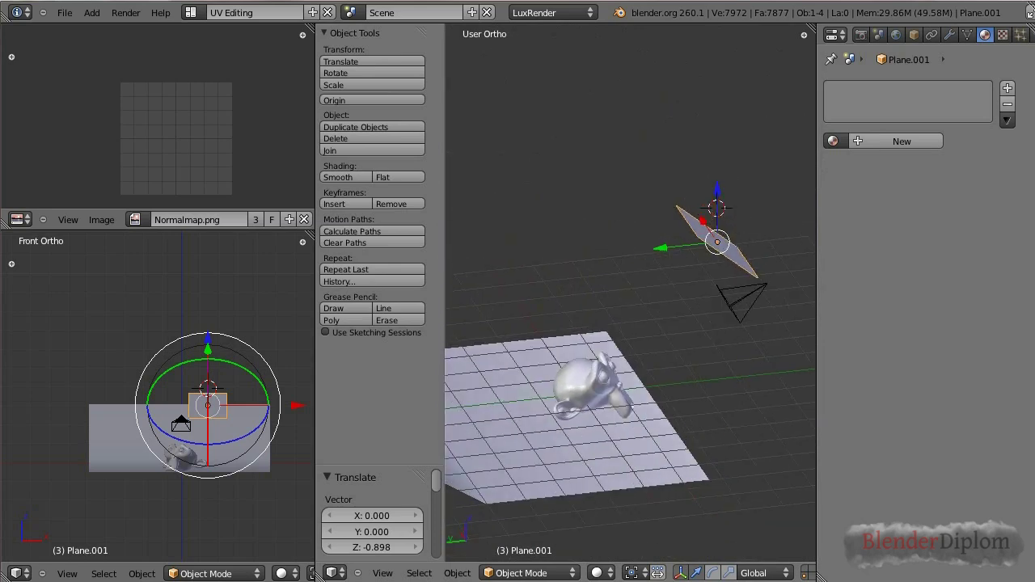
{"action": "left_click", "coordinate": [763, 572]}
{"action": "left_click", "coordinate": [778, 504]}
{"action": "middle_click_drag", "start_coordinate": [549, 283], "coordinate": [672, 293]}
Step: Enter Edit Mode on the plane and turn on Face normals display
{"action": "key", "text": "t"}
{"action": "key", "text": "t"}
{"action": "key", "text": "n"}
{"action": "key", "text": "Tab"}
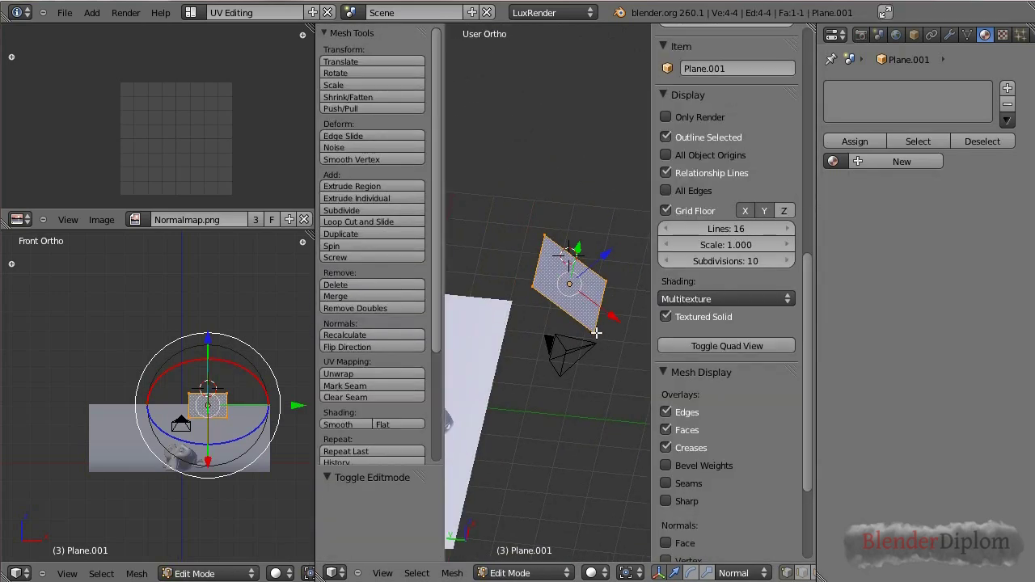
{"action": "scroll", "coordinate": [737, 368], "scroll_direction": "down", "scroll_amount": 4}
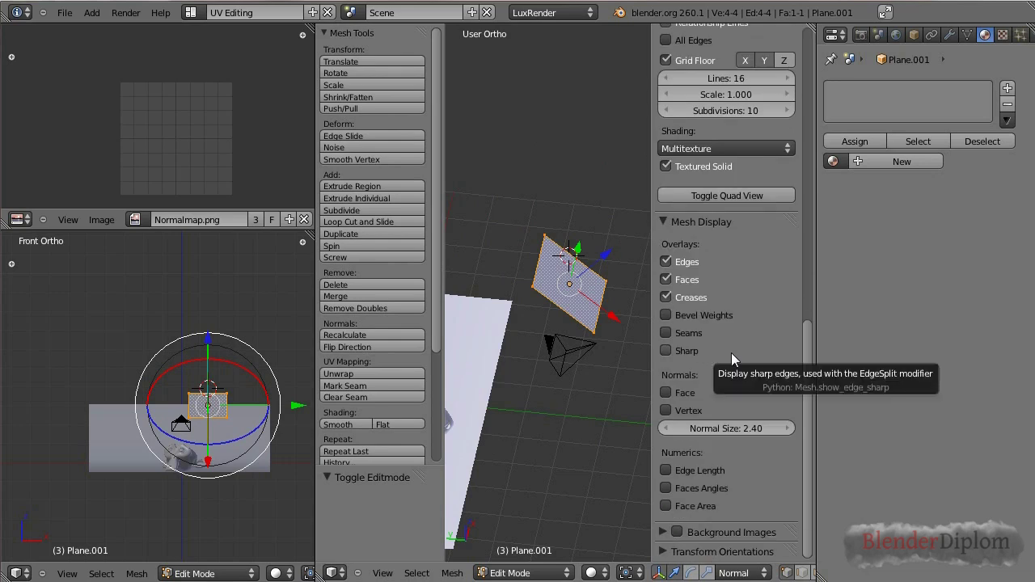
{"action": "left_click", "coordinate": [685, 389]}
{"action": "middle_click_drag", "start_coordinate": [561, 344], "coordinate": [537, 253]}
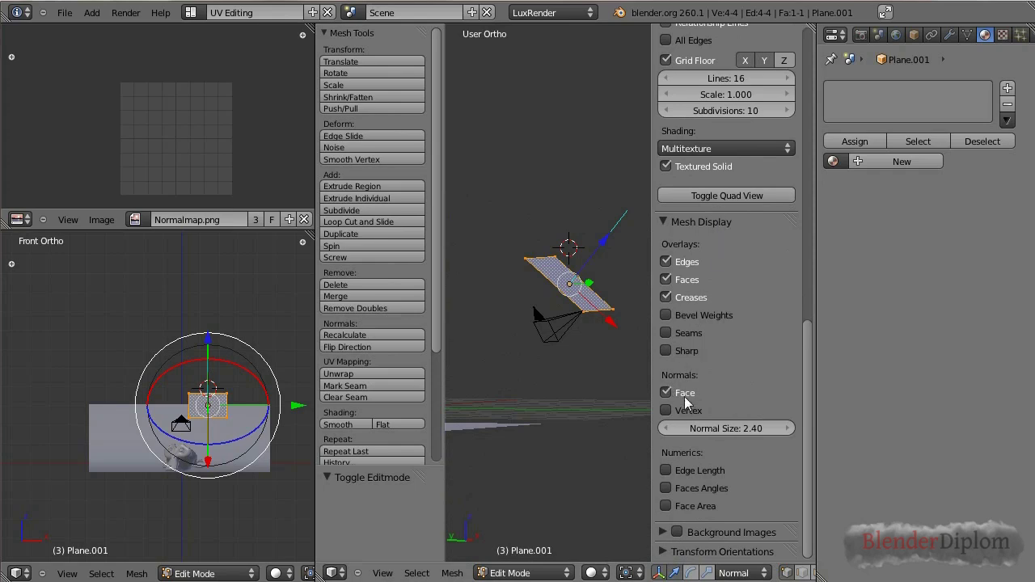
{"action": "middle_click_drag", "start_coordinate": [582, 380], "coordinate": [565, 356]}
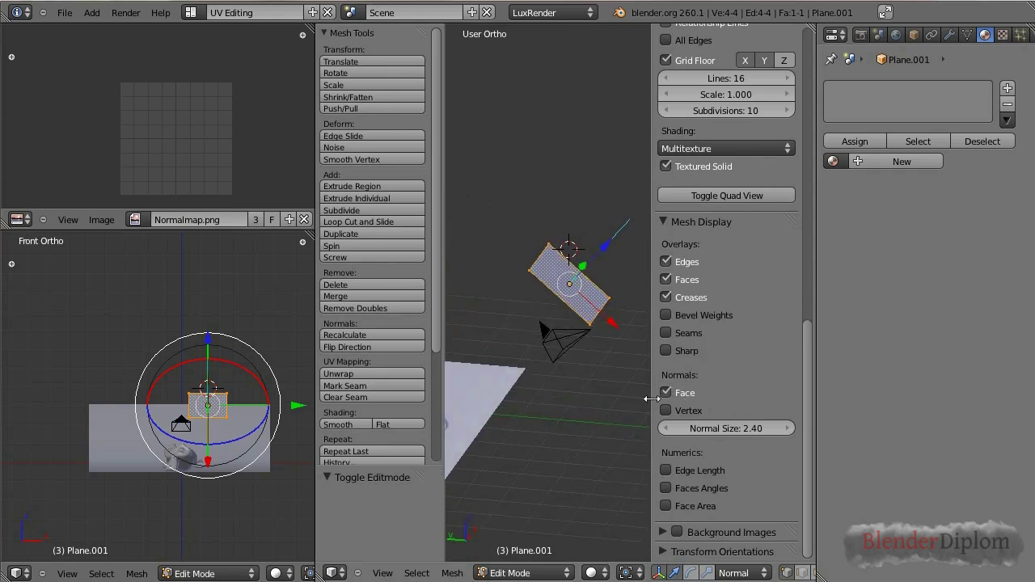
Step: Flip the plane's normals and return to Object Mode
{"action": "key", "text": "Tab"}
{"action": "middle_click_drag", "start_coordinate": [575, 369], "coordinate": [523, 381]}
{"action": "key", "text": "ctrl+f"}
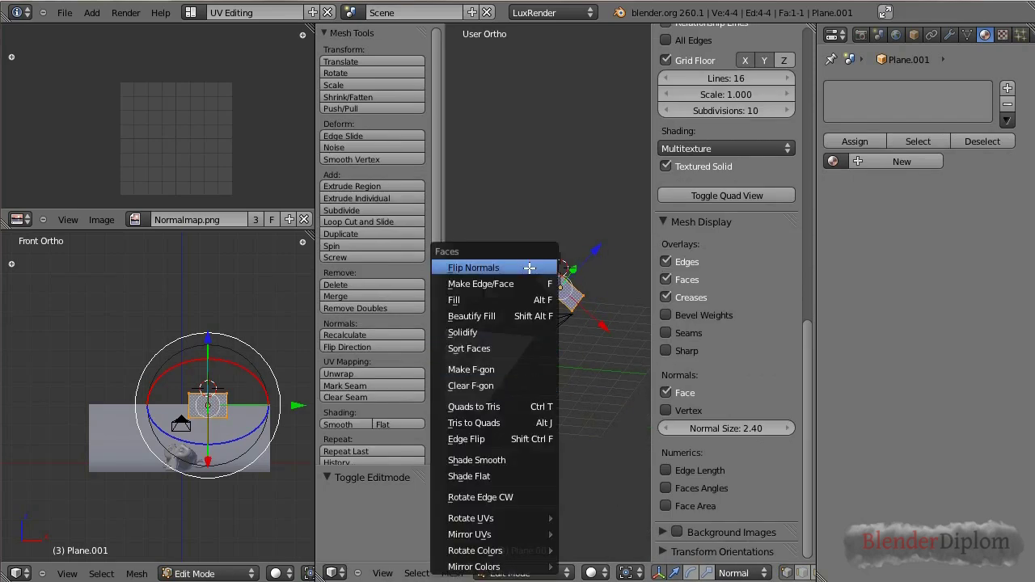
{"action": "left_click", "coordinate": [530, 267]}
{"action": "key", "text": "Tab"}
{"action": "middle_click_drag", "start_coordinate": [552, 289], "coordinate": [481, 329]}
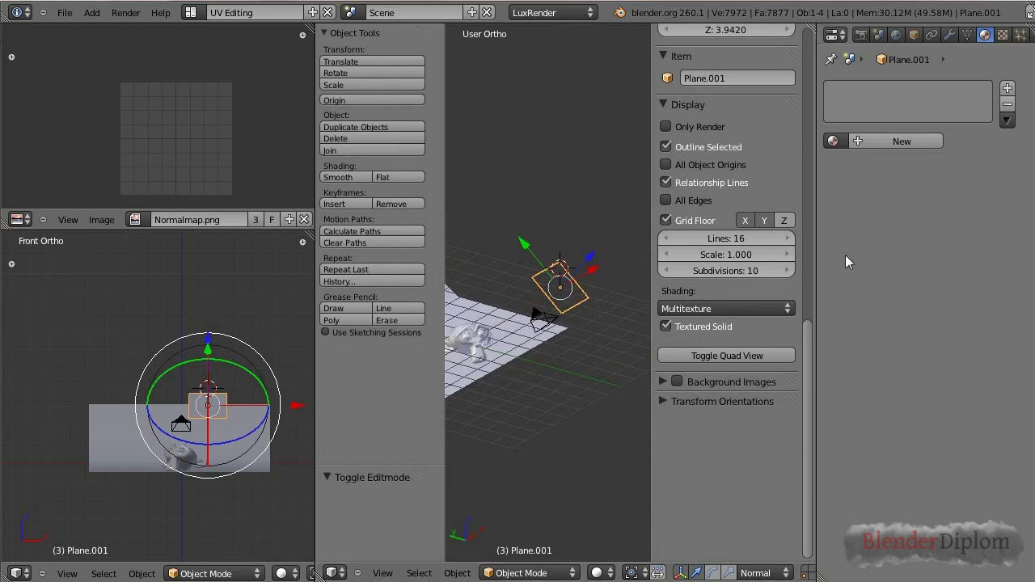
Step: In top view, rotate and raise the plane, tilting it about -2.7° toward the monkey
{"action": "key", "text": "n"}
{"action": "middle_click_drag", "start_coordinate": [582, 343], "coordinate": [700, 416]}
{"action": "key", "text": "KP_7"}
{"action": "key", "text": "r"}
{"action": "left_click", "coordinate": [736, 331]}
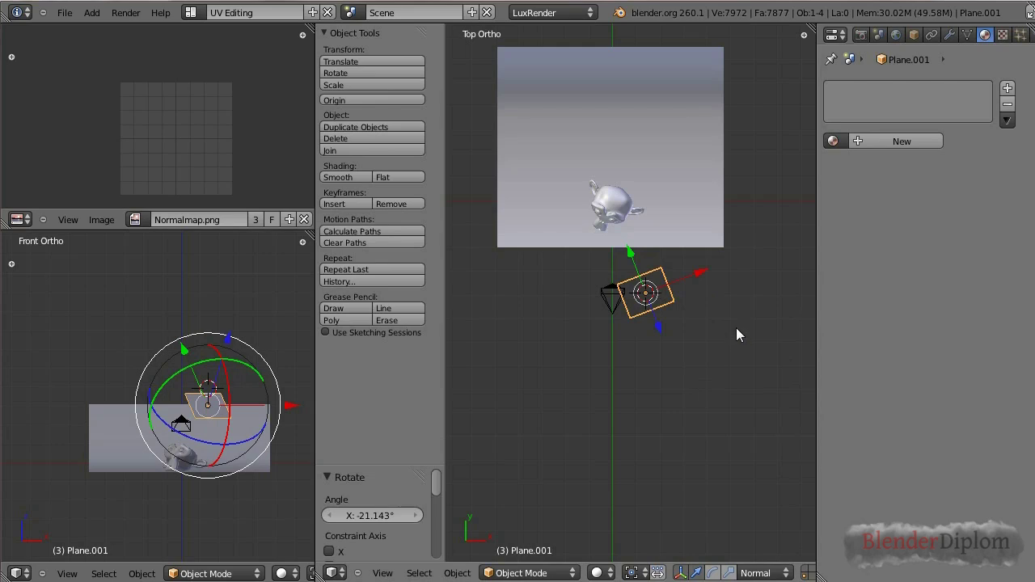
{"action": "key", "text": "g"}
{"action": "left_click", "coordinate": [743, 297]}
{"action": "key", "text": "r"}
{"action": "left_click", "coordinate": [744, 295]}
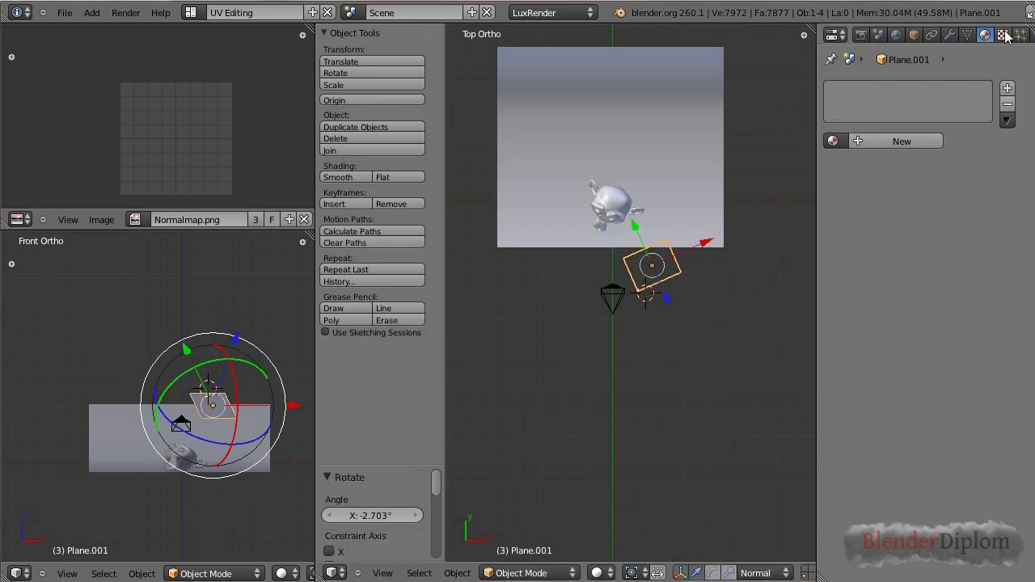
Step: Give the plane a new Matte material with LuxRender Emission enabled
{"action": "left_click", "coordinate": [898, 147]}
{"action": "scroll", "coordinate": [938, 424], "scroll_direction": "down", "scroll_amount": 3}
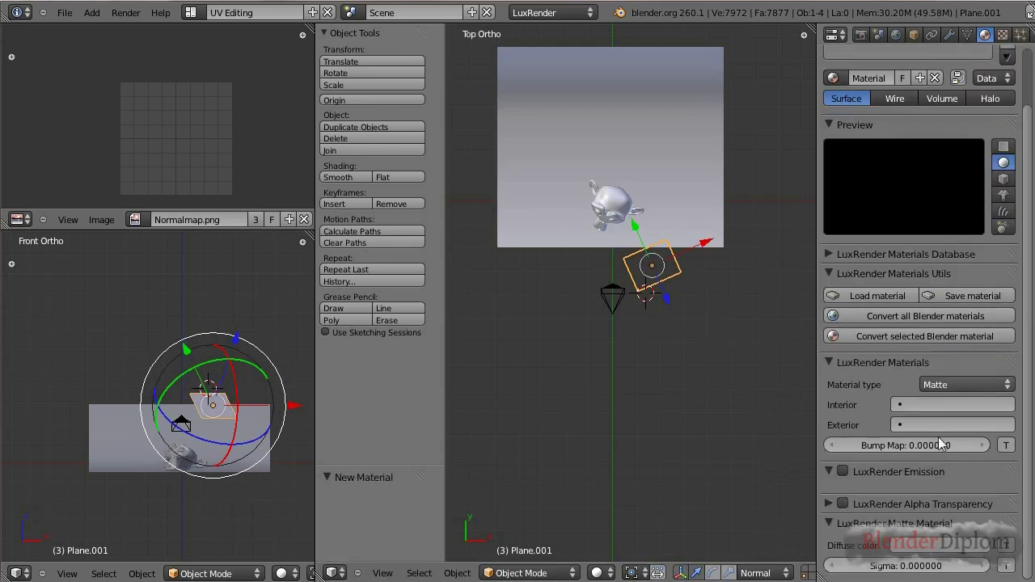
{"action": "left_click", "coordinate": [958, 379]}
{"action": "left_click", "coordinate": [930, 384]}
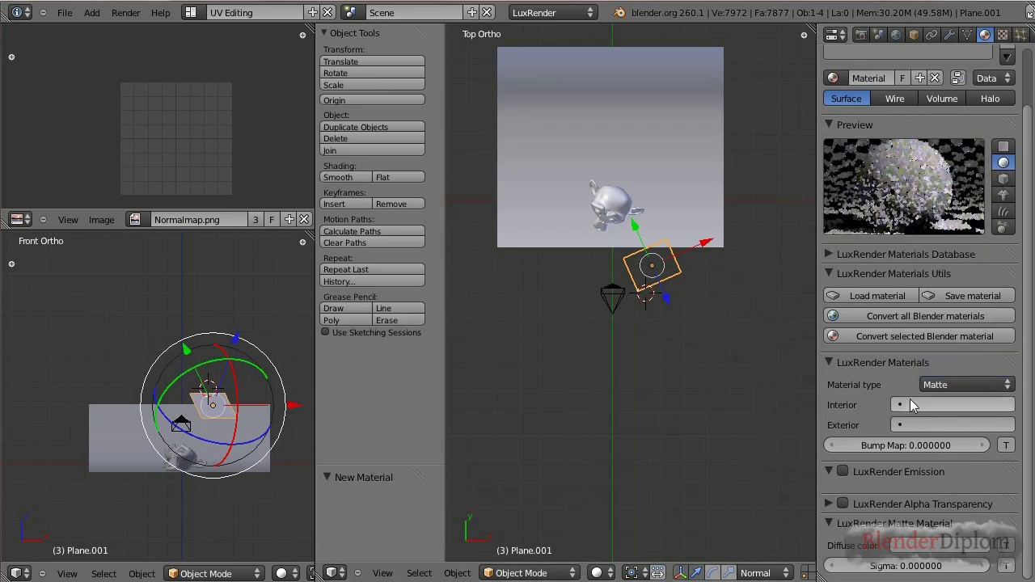
{"action": "left_click", "coordinate": [842, 472]}
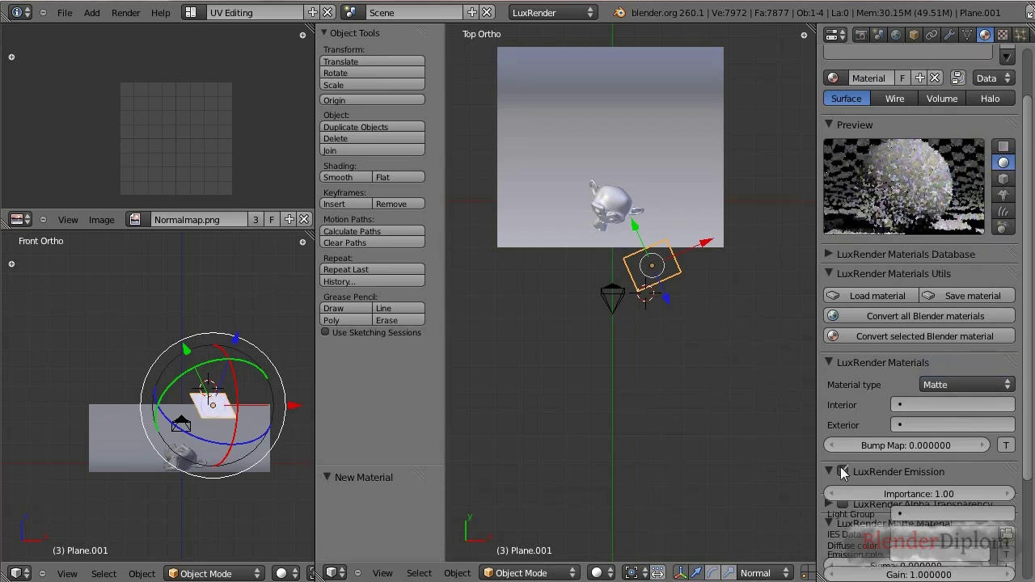
{"action": "scroll", "coordinate": [853, 490], "scroll_direction": "down", "scroll_amount": 3}
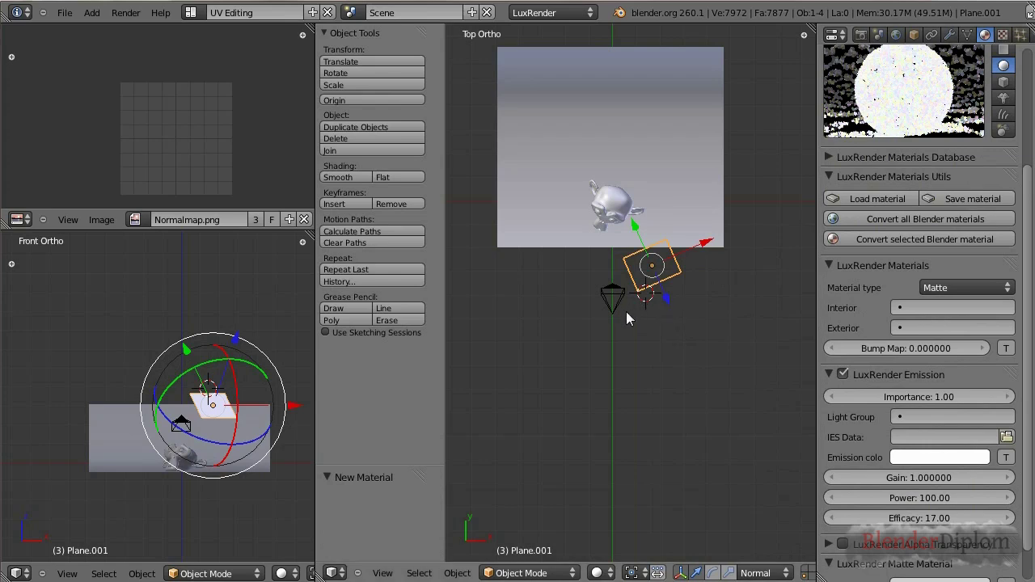
{"action": "middle_click_drag", "start_coordinate": [579, 318], "coordinate": [638, 248]}
{"action": "right_click", "coordinate": [590, 299]}
Step: Create Material.001 for the monkey, keep it Matte, then reselect the light plane
{"action": "middle_click_drag", "start_coordinate": [485, 386], "coordinate": [561, 198]}
{"action": "left_click", "coordinate": [984, 35]}
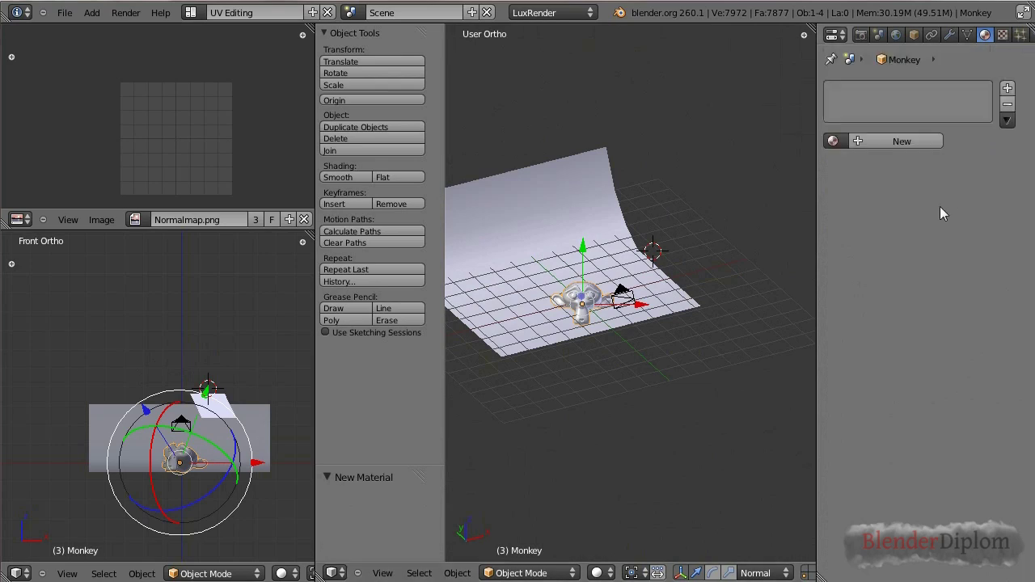
{"action": "left_click", "coordinate": [921, 142]}
{"action": "scroll", "coordinate": [949, 396], "scroll_direction": "down", "scroll_amount": 2}
{"action": "left_click", "coordinate": [966, 384]}
{"action": "left_click", "coordinate": [969, 380]}
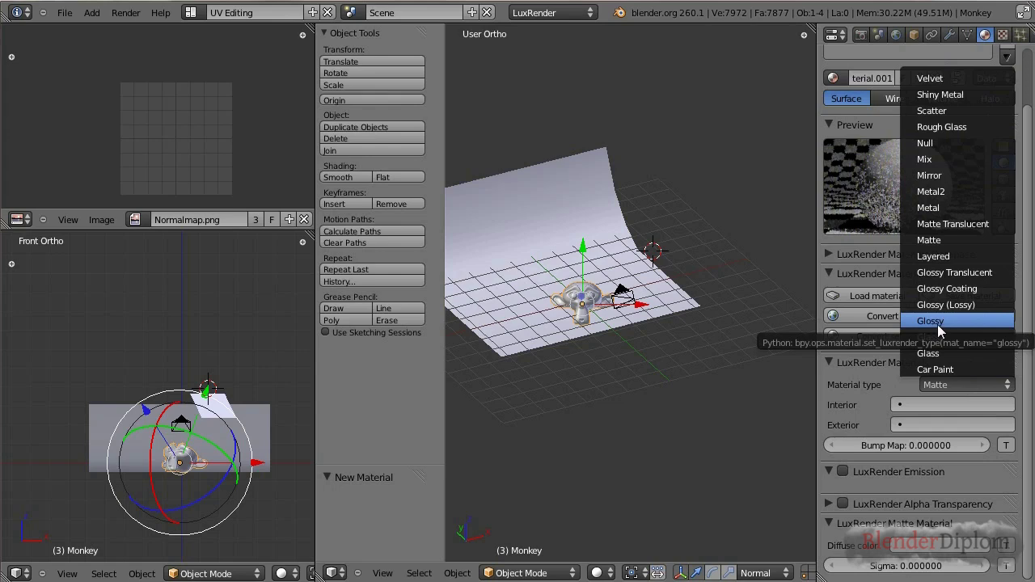
{"action": "middle_click_drag", "start_coordinate": [631, 266], "coordinate": [688, 388]}
{"action": "right_click", "coordinate": [671, 267]}
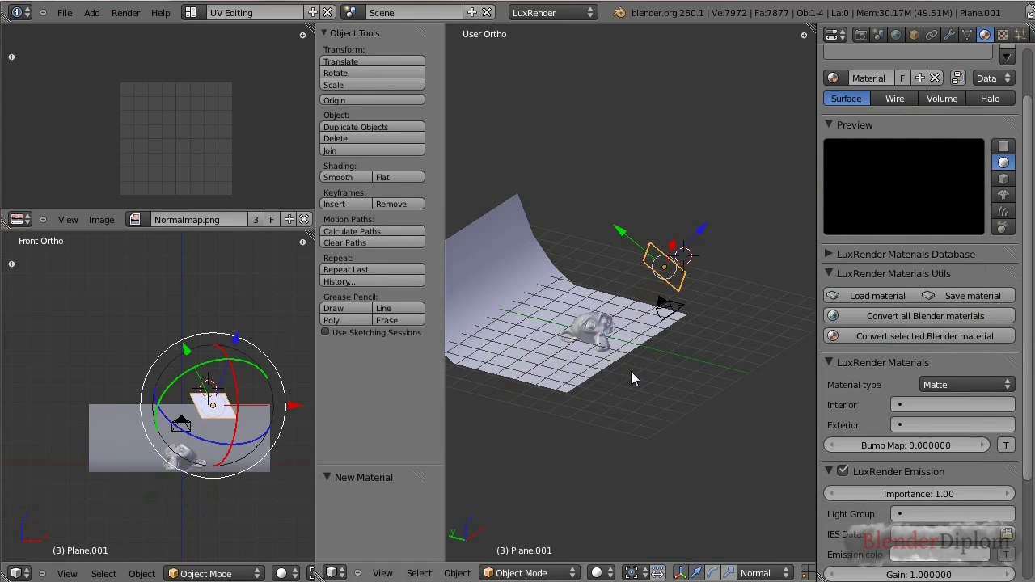
Step: Render the studio scene in LuxRender with F12, then go back to the 3D viewport
{"action": "key", "text": "F12"}
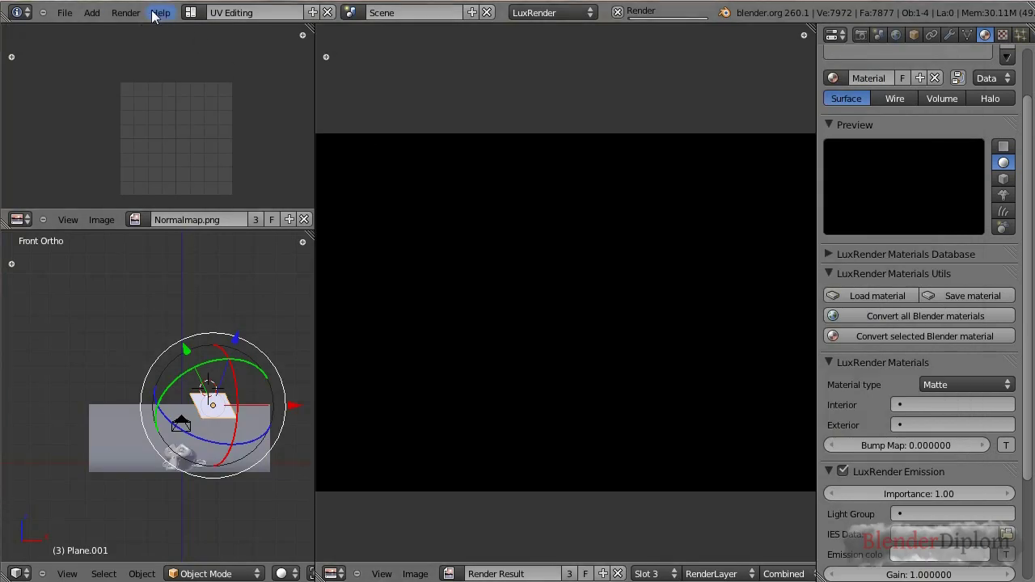
{"action": "left_click", "coordinate": [156, 15]}
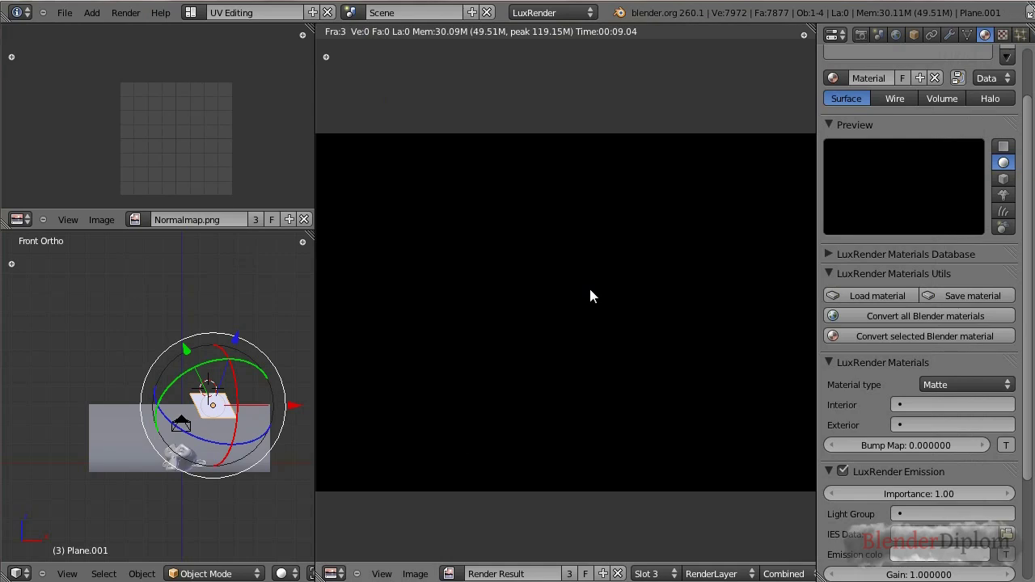
{"action": "key", "text": "Escape"}
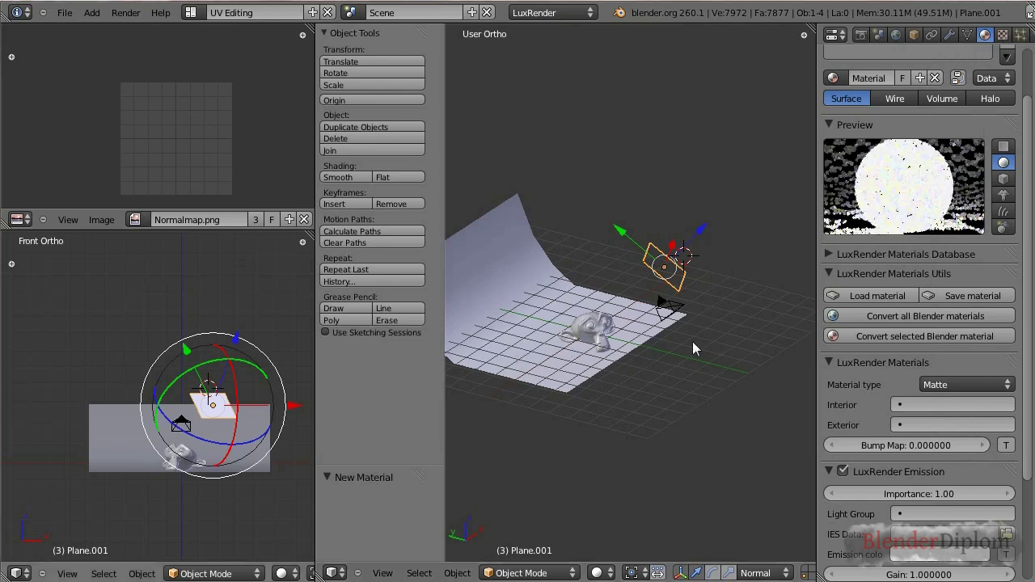
Step: Show the system console window, move it aside, and send it behind Blender
{"action": "left_click", "coordinate": [160, 12]}
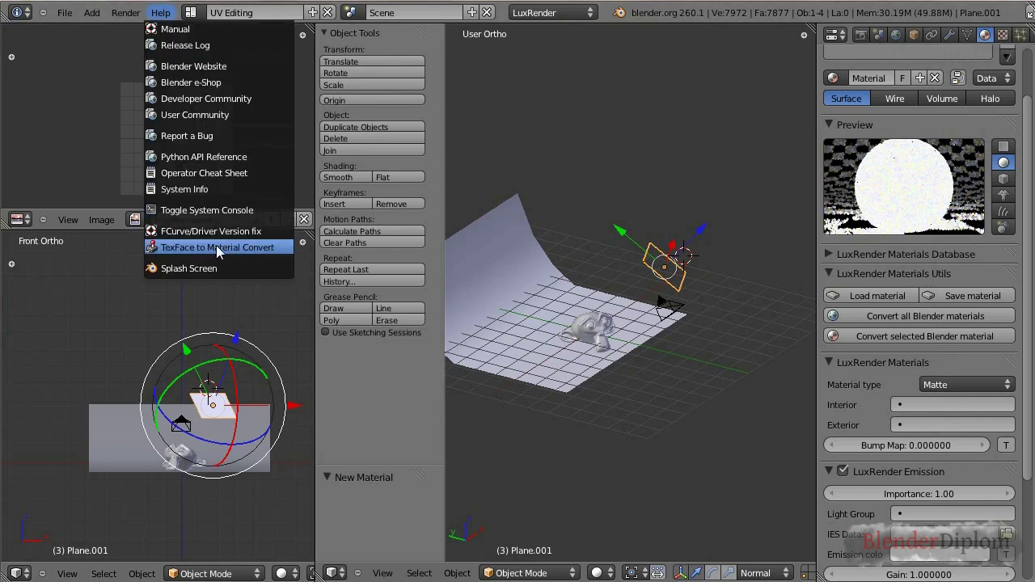
{"action": "left_click", "coordinate": [213, 209]}
{"action": "left_click_drag", "start_coordinate": [213, 190], "coordinate": [457, 91]}
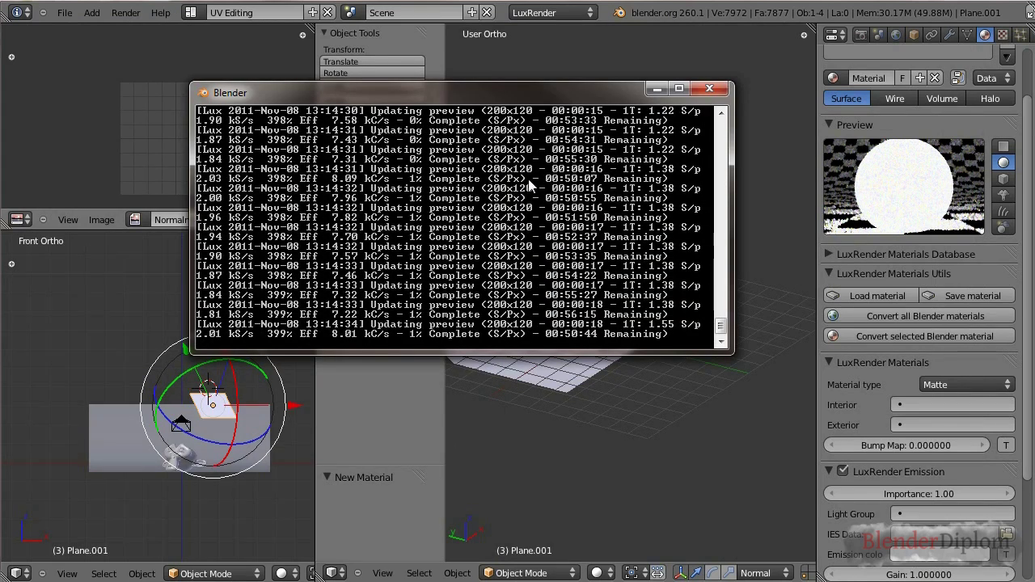
{"action": "left_click", "coordinate": [860, 35]}
Step: Set LuxRender log verbosity to Very quiet, then return to Plane.001's material settings
{"action": "left_click", "coordinate": [860, 35]}
{"action": "scroll", "coordinate": [953, 512], "scroll_direction": "down", "scroll_amount": 3}
{"action": "scroll", "coordinate": [952, 512], "scroll_direction": "down", "scroll_amount": 7}
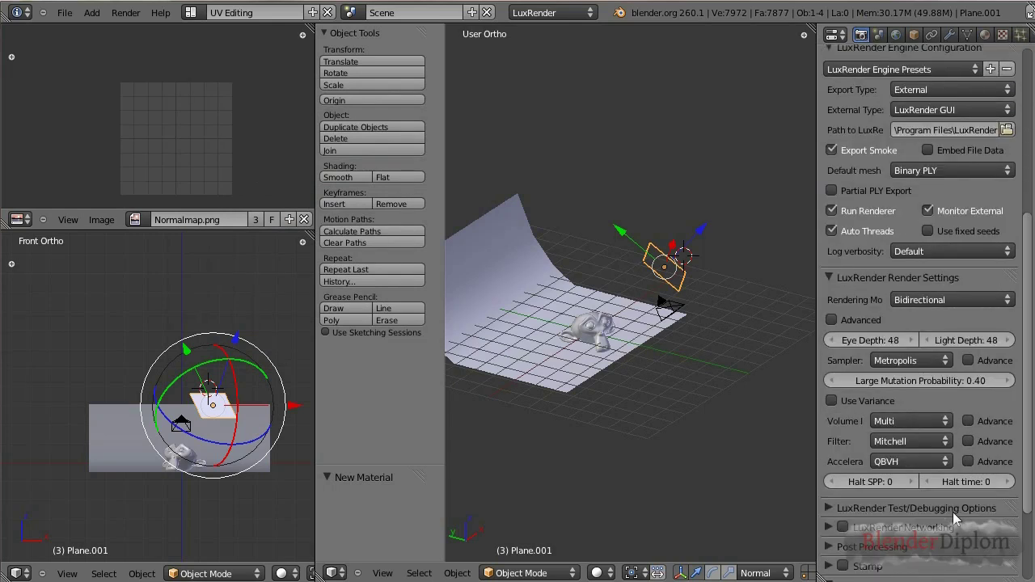
{"action": "scroll", "coordinate": [952, 511], "scroll_direction": "up", "scroll_amount": 2}
{"action": "left_click", "coordinate": [930, 326]}
{"action": "left_click", "coordinate": [931, 275]}
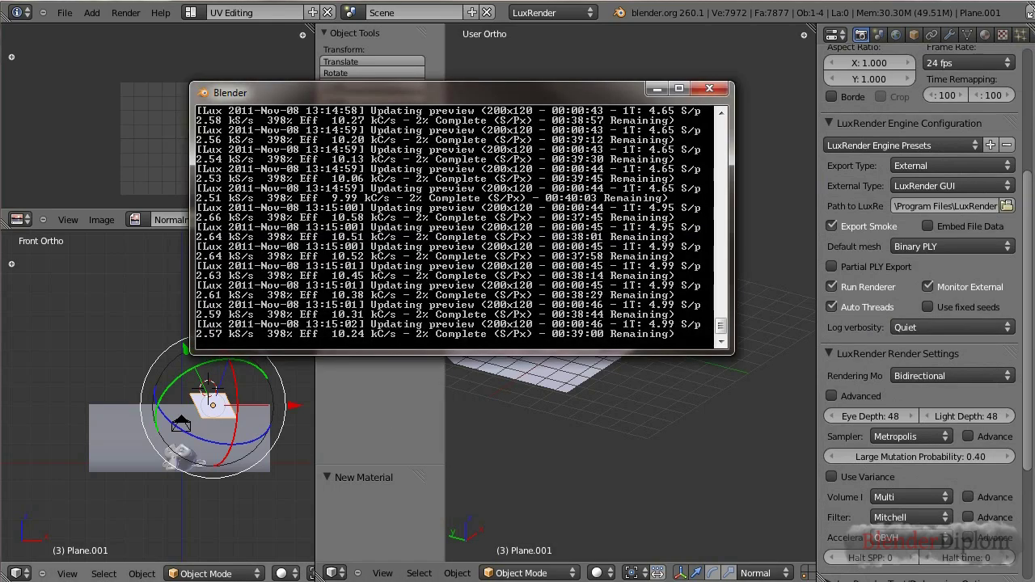
{"action": "left_click", "coordinate": [926, 321]}
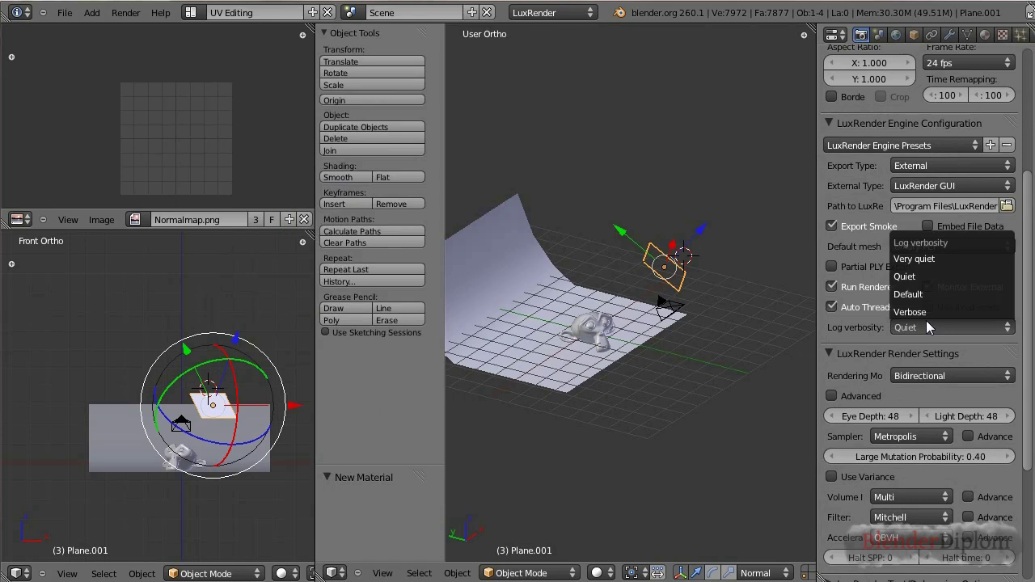
{"action": "left_click", "coordinate": [929, 260]}
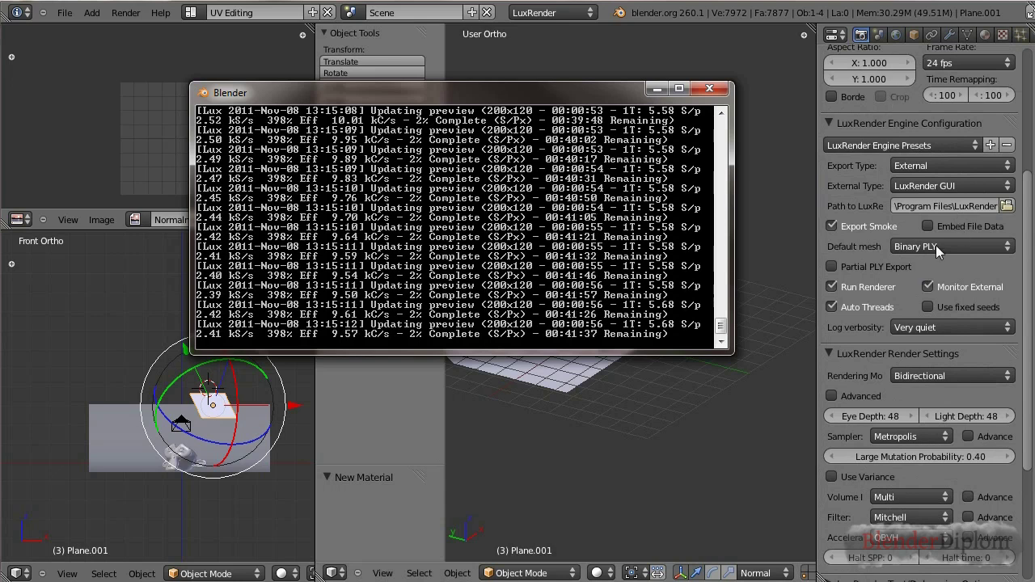
{"action": "scroll", "coordinate": [938, 262], "scroll_direction": "up", "scroll_amount": 3}
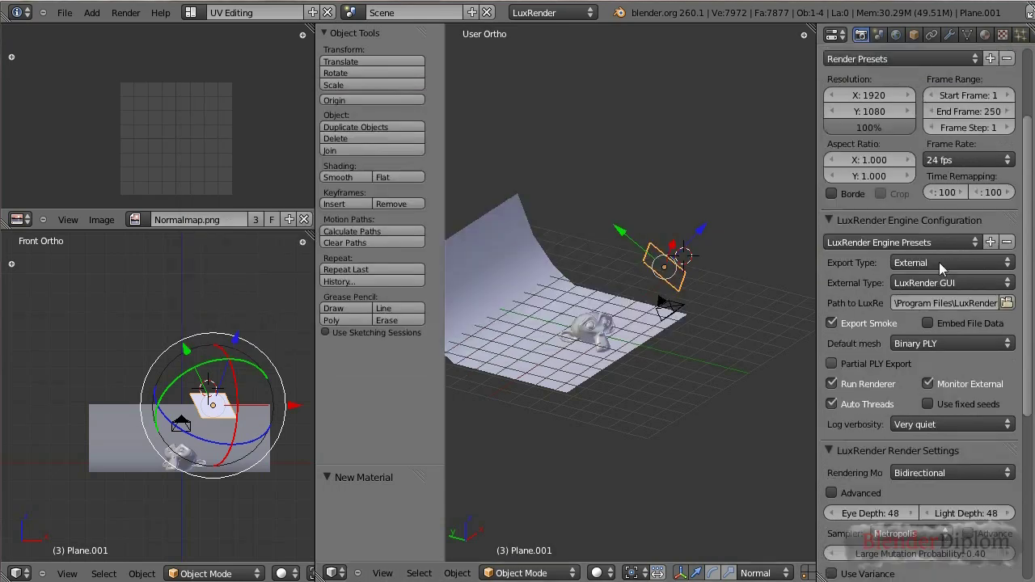
{"action": "left_click", "coordinate": [984, 35]}
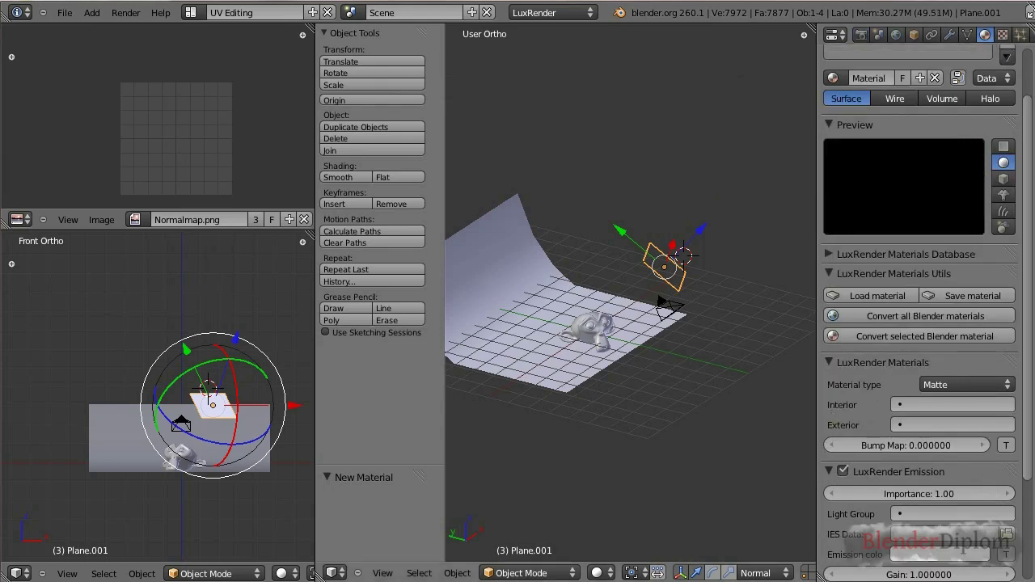
Step: Select the camera and orbit the view, then enlarge and minimise the LuxRender console
{"action": "right_click", "coordinate": [664, 304]}
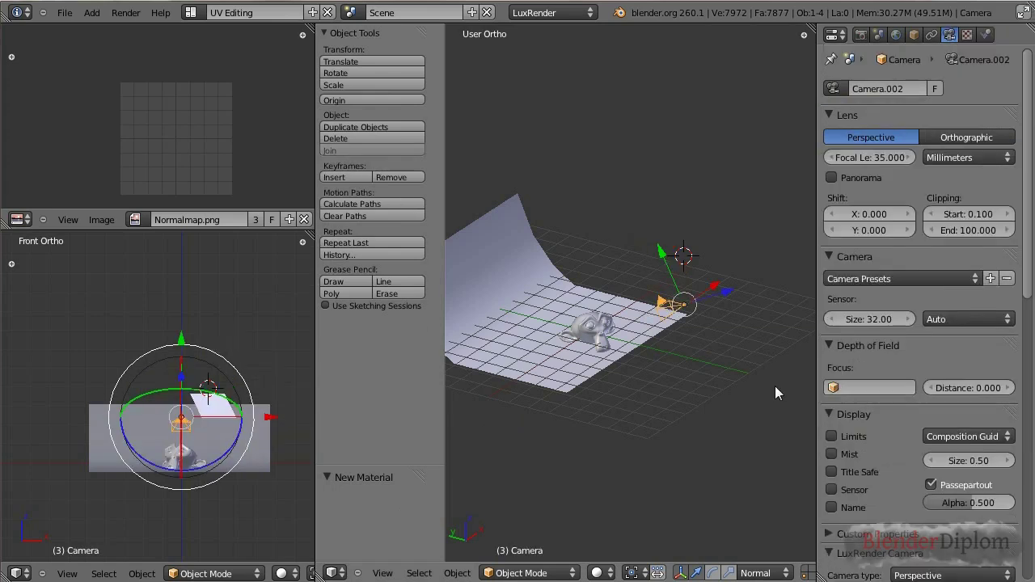
{"action": "middle_click_drag", "start_coordinate": [624, 253], "coordinate": [714, 274]}
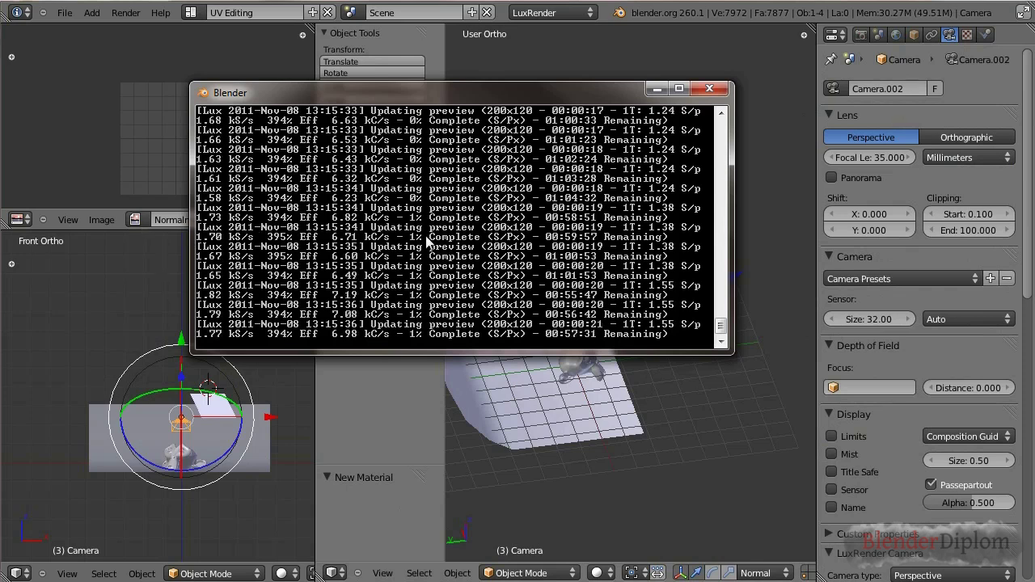
{"action": "left_click_drag", "start_coordinate": [543, 353], "coordinate": [543, 480]}
{"action": "left_click_drag", "start_coordinate": [722, 459], "coordinate": [722, 434]}
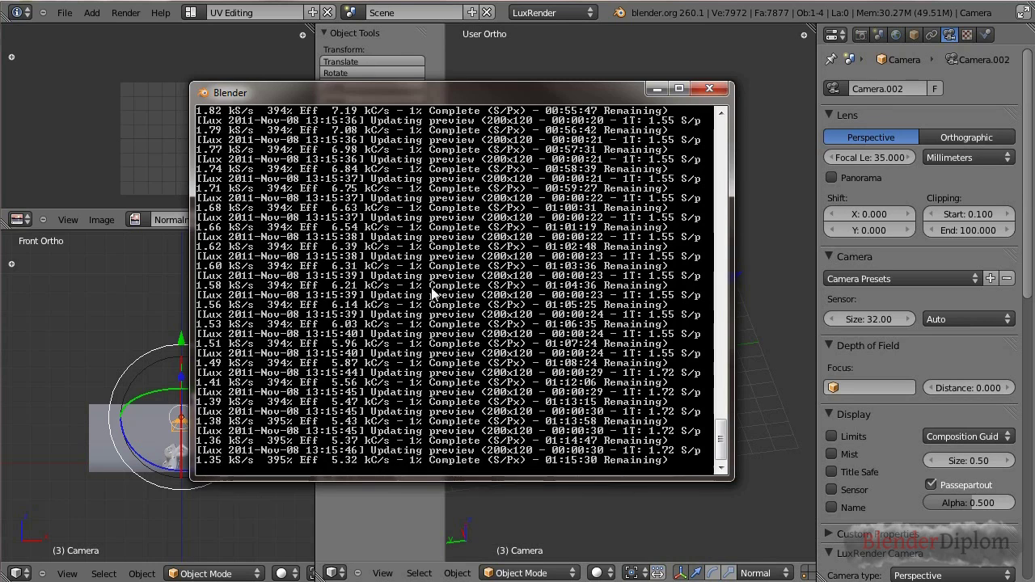
{"action": "left_click", "coordinate": [648, 89]}
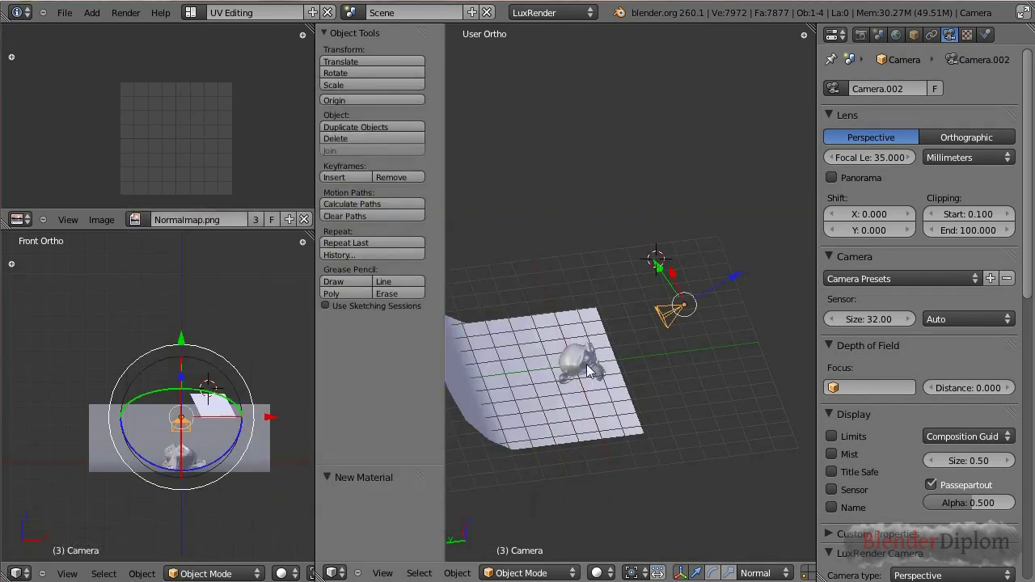
Step: Hide and unhide the light plane, inspect the plane-lit render, then stop LuxRender
{"action": "right_click", "coordinate": [623, 275]}
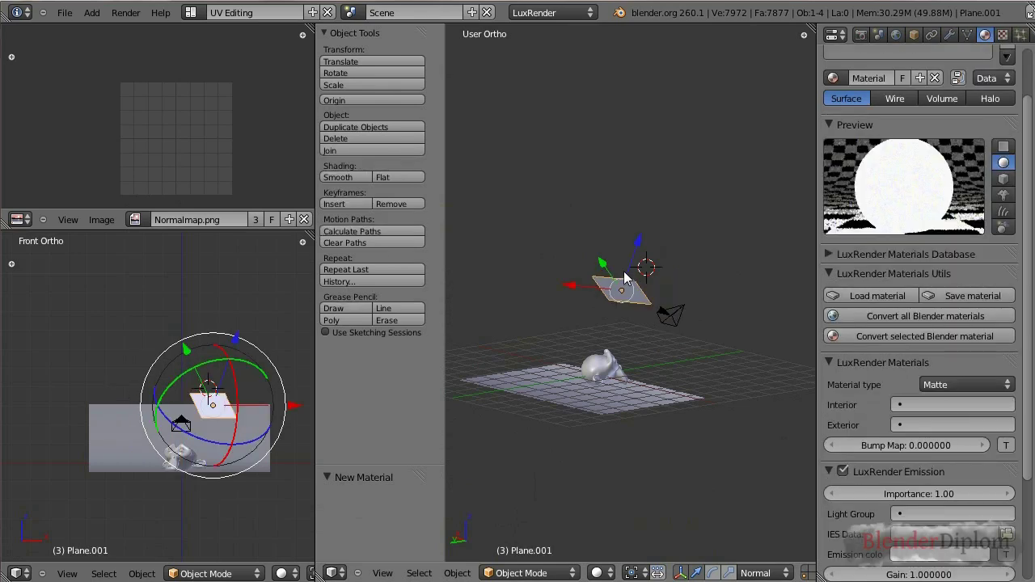
{"action": "key", "text": "h"}
{"action": "key", "text": "alt+h"}
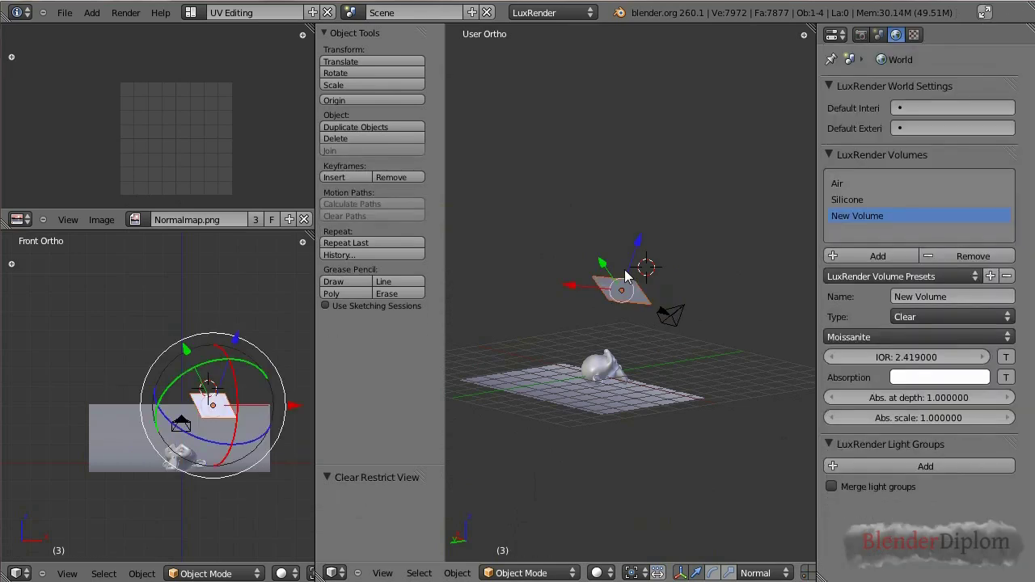
{"action": "middle_click_drag", "start_coordinate": [710, 364], "coordinate": [582, 409]}
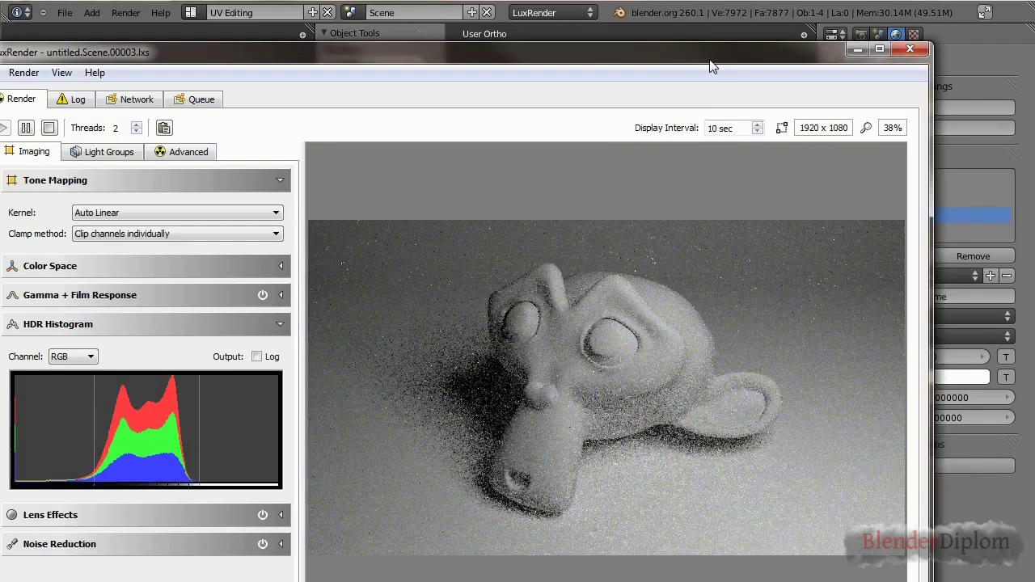
{"action": "left_click_drag", "start_coordinate": [710, 66], "coordinate": [755, 23]}
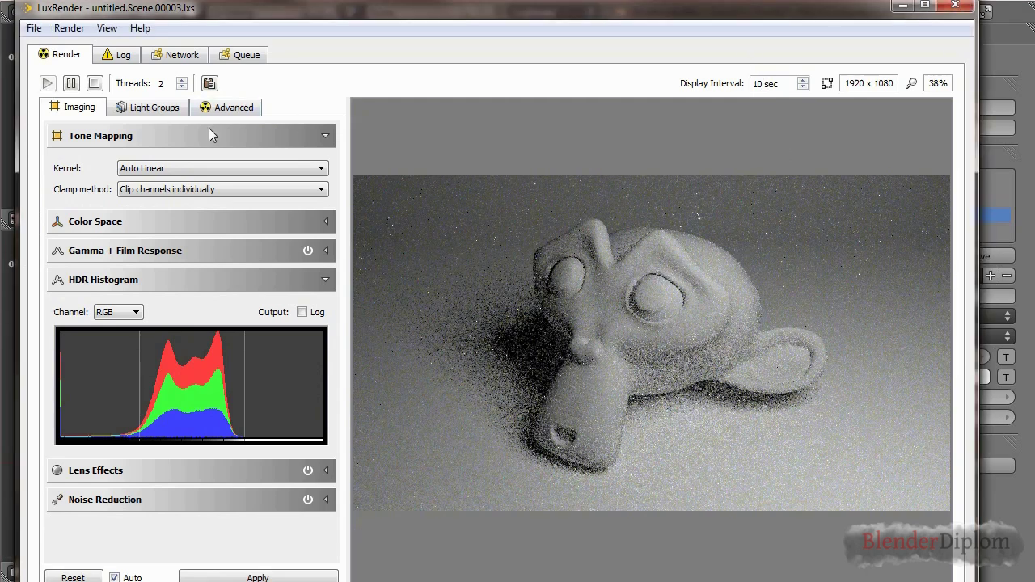
{"action": "left_click", "coordinate": [93, 86]}
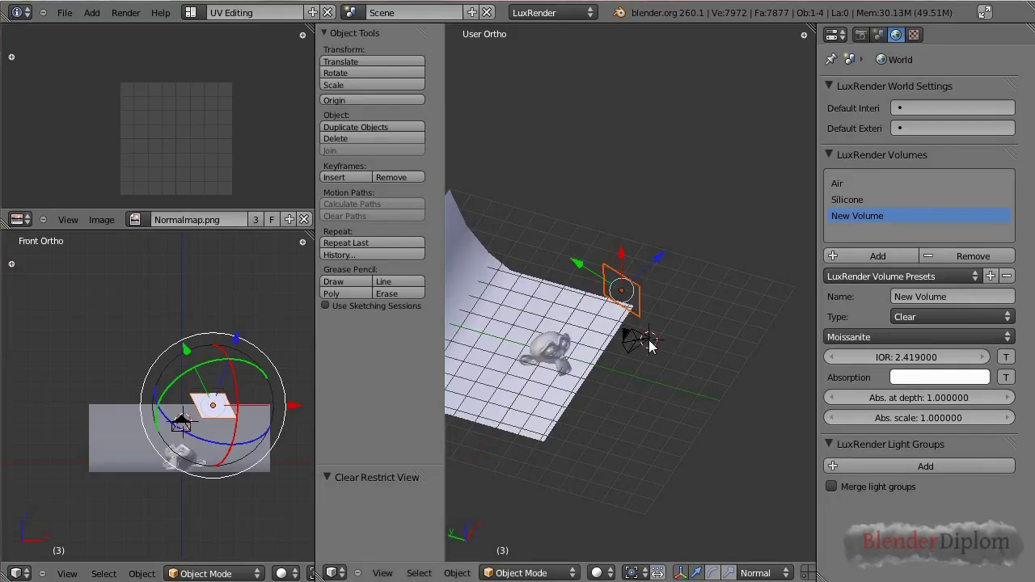
Step: Delete the light plane, then place the 3D cursor above the monkey in Right view
{"action": "key", "text": "x"}
{"action": "left_click", "coordinate": [651, 344]}
{"action": "key", "text": "KP_3"}
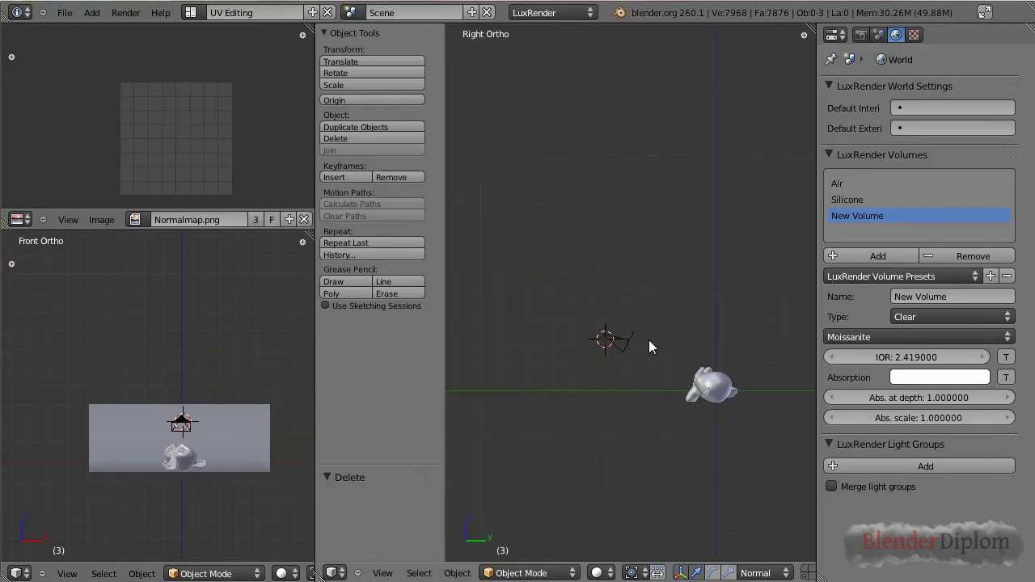
{"action": "middle_click_drag", "start_coordinate": [746, 253], "coordinate": [627, 277], "text": "shift"}
{"action": "left_click", "coordinate": [616, 274]}
{"action": "key", "text": "shift+a"}
{"action": "mouse_move", "coordinate": [618, 279]}
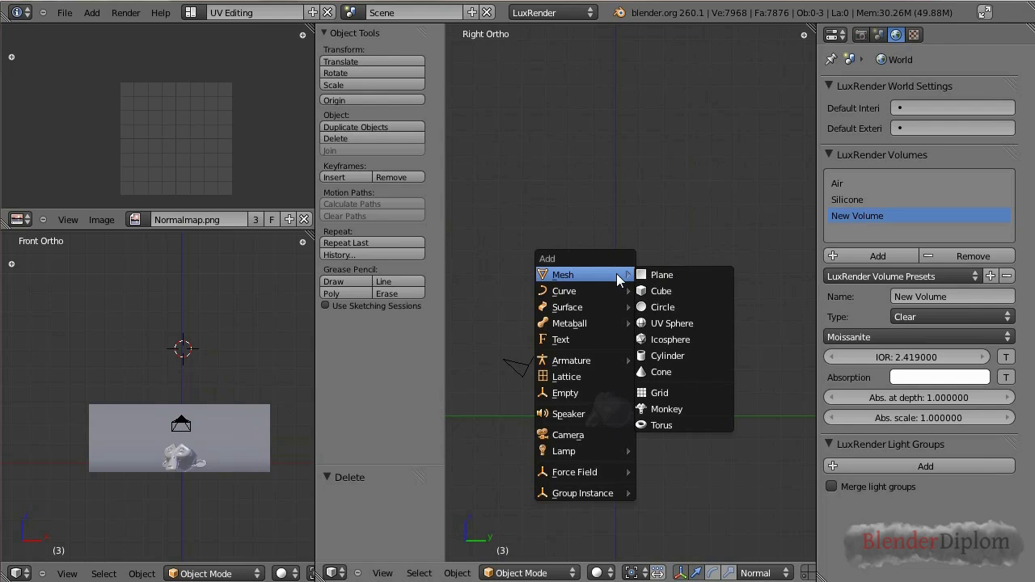
{"action": "key", "text": "Escape"}
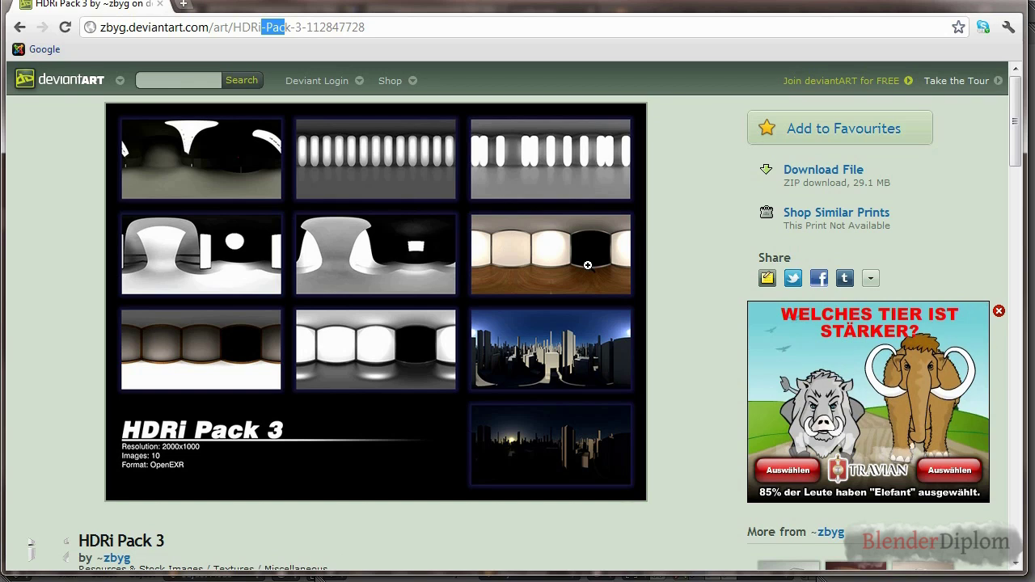
{"action": "scroll", "coordinate": [372, 448], "scroll_direction": "down", "scroll_amount": 12}
{"action": "scroll", "coordinate": [373, 449], "scroll_direction": "up", "scroll_amount": 12}
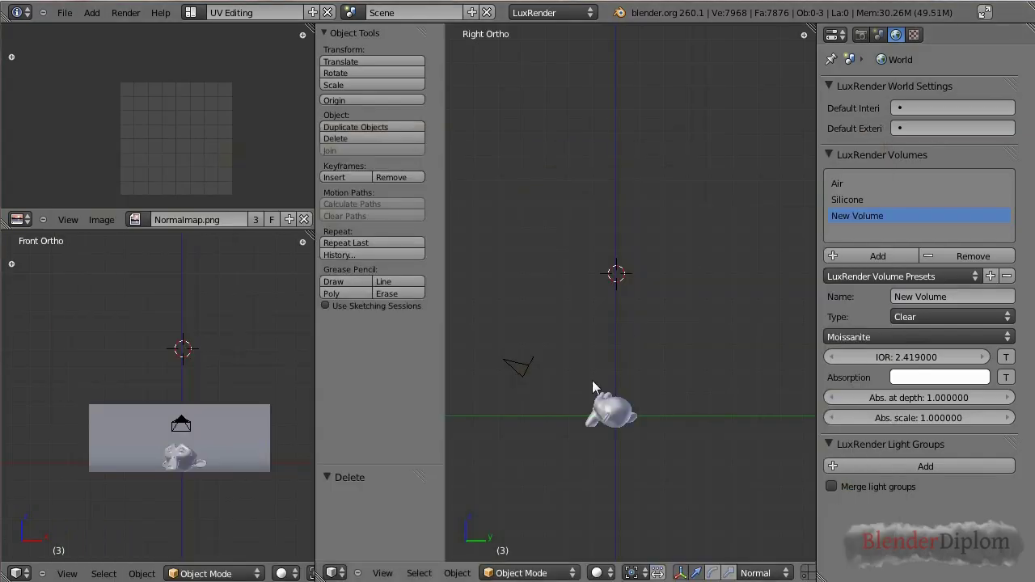
Step: Add a Hemi lamp at the 3D cursor above the monkey
{"action": "key", "text": "shift+a"}
{"action": "mouse_move", "coordinate": [672, 346]}
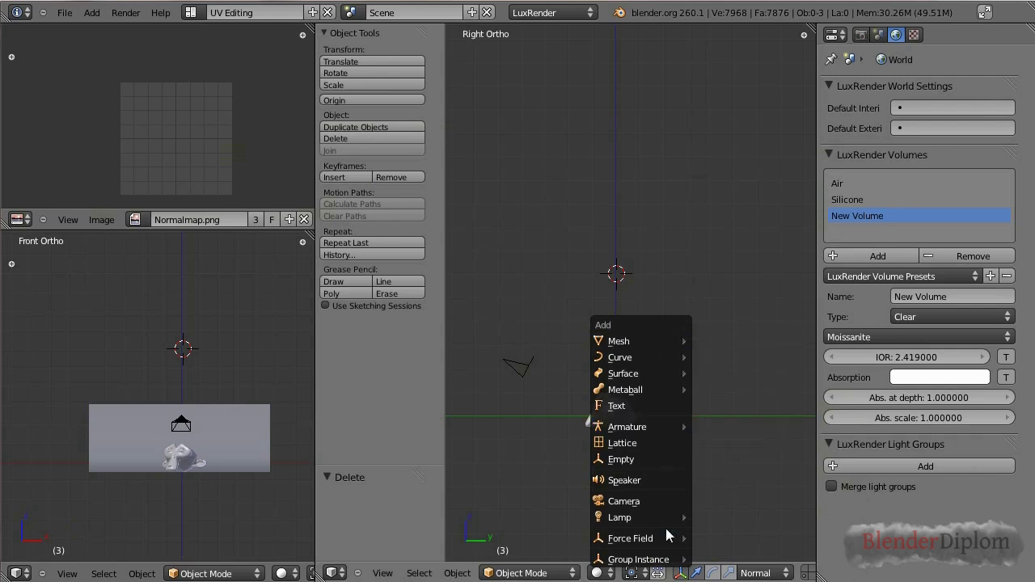
{"action": "mouse_move", "coordinate": [666, 518]}
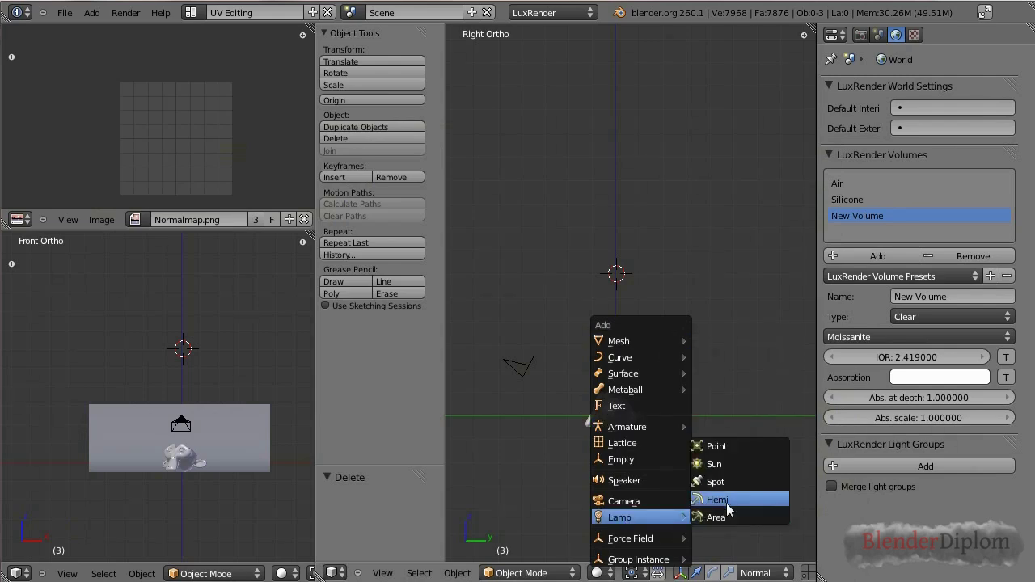
{"action": "left_click", "coordinate": [725, 501]}
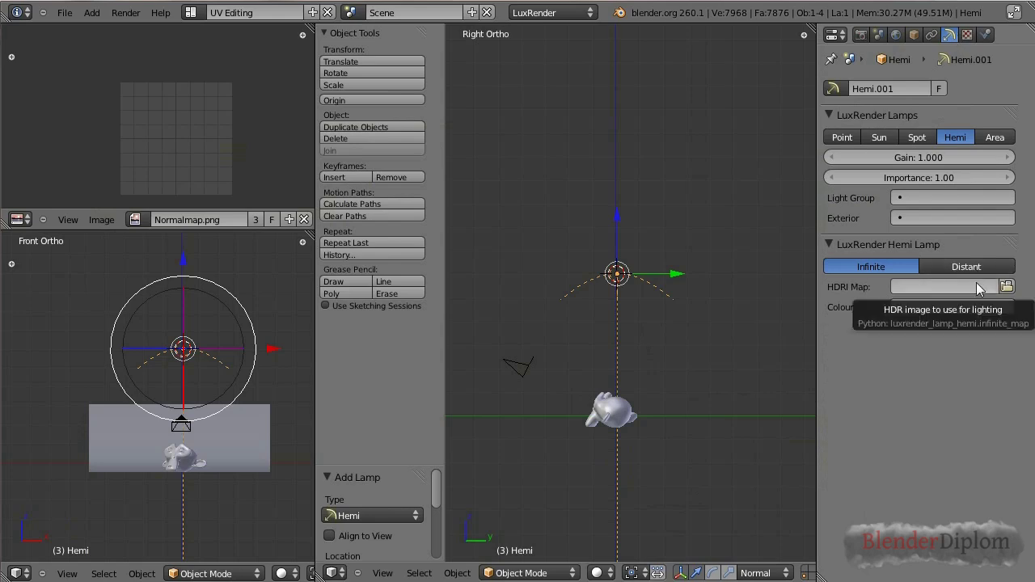
Step: Load studio027.exr as the hemi lamp's HDRI map
{"action": "left_click", "coordinate": [1006, 286]}
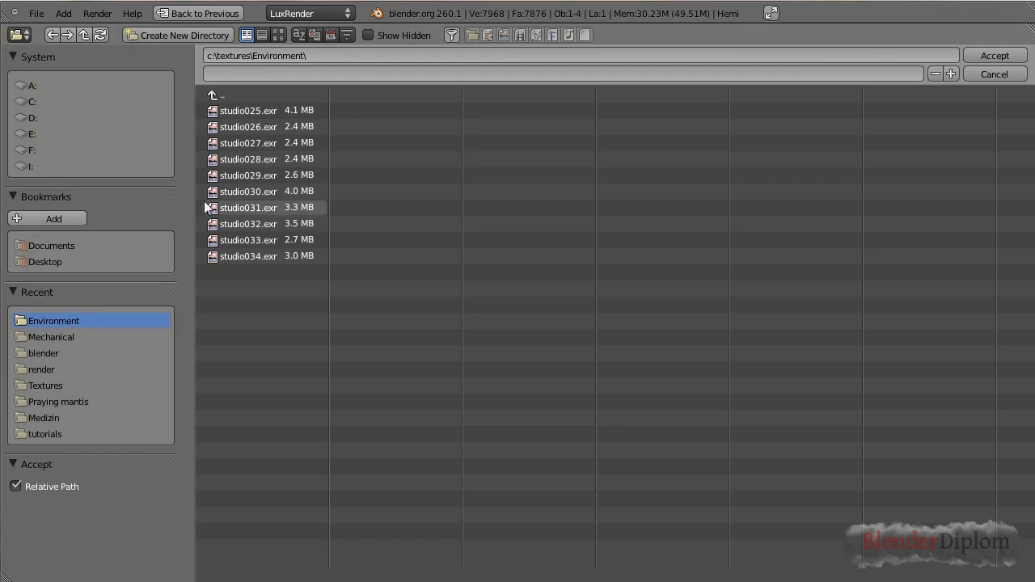
{"action": "left_click", "coordinate": [278, 34]}
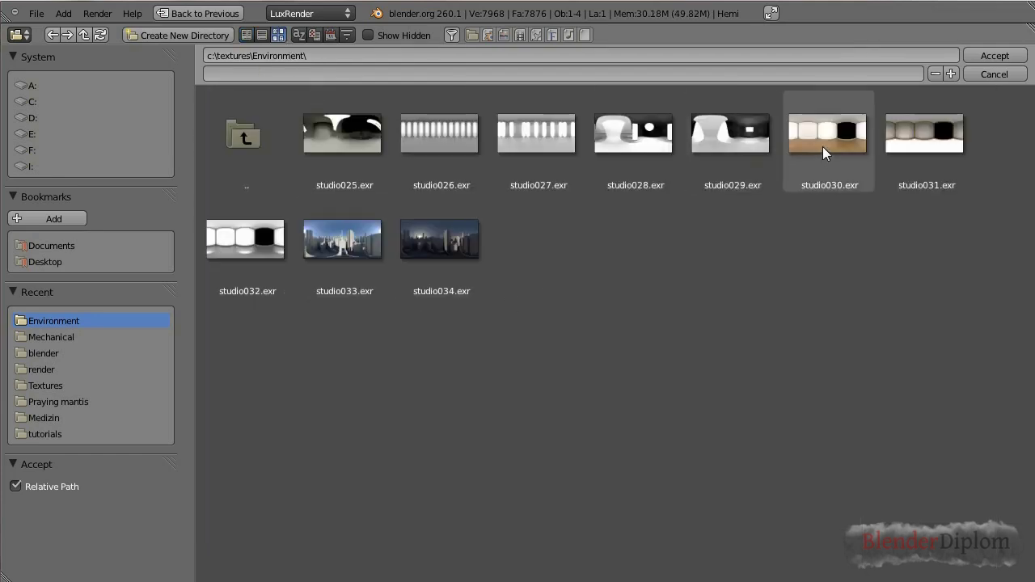
{"action": "left_click", "coordinate": [508, 133]}
{"action": "double_click", "coordinate": [509, 133]}
Step: Set the monkey's LuxRender material type to Shiny Metal and render with F12
{"action": "right_click", "coordinate": [602, 403]}
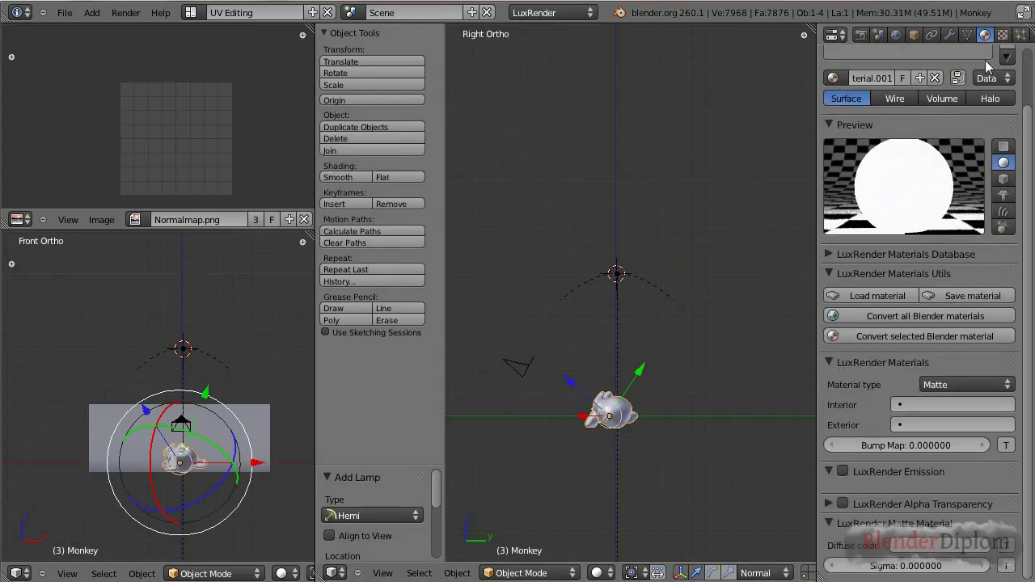
{"action": "left_click", "coordinate": [974, 382]}
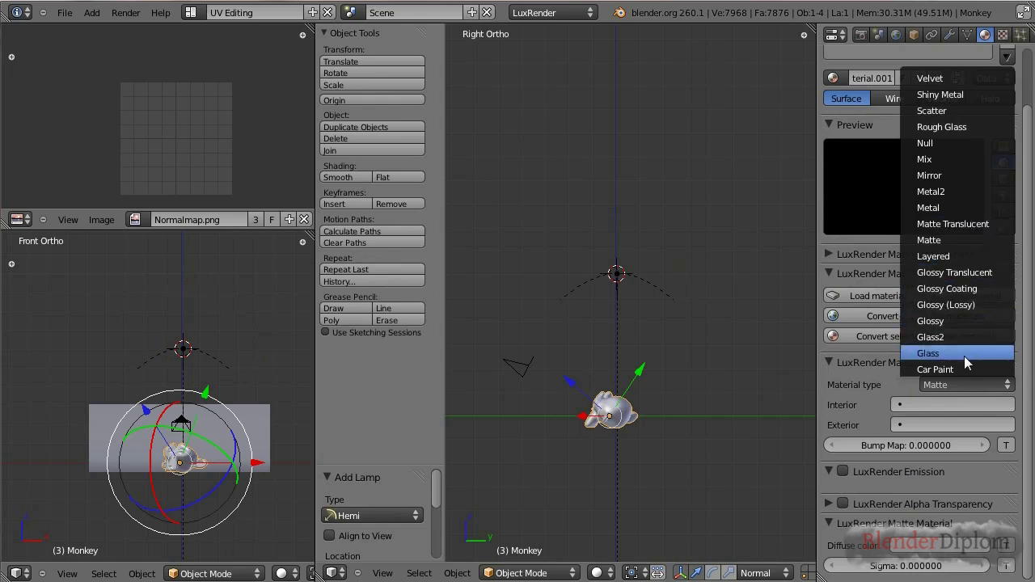
{"action": "left_click", "coordinate": [976, 92]}
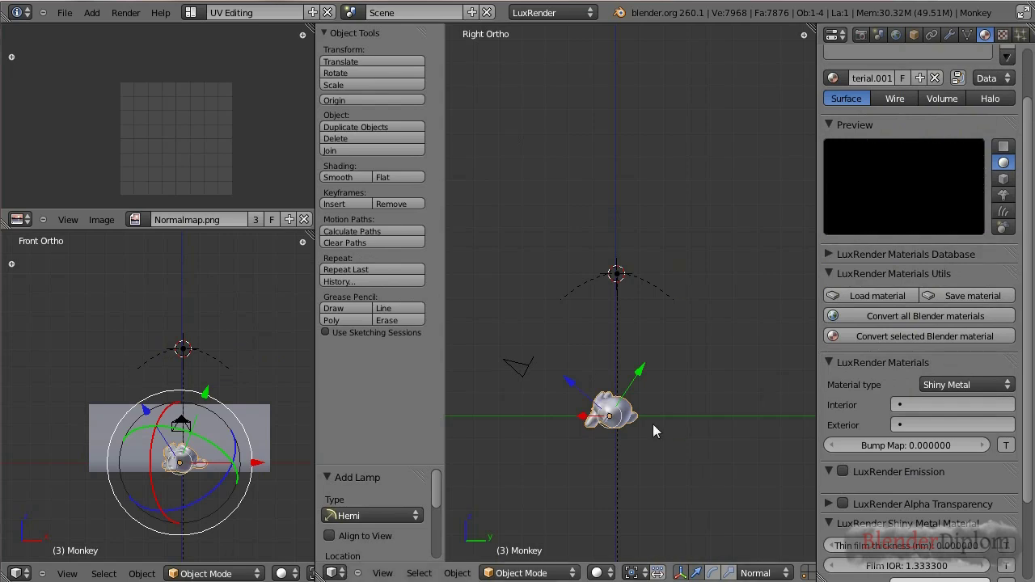
{"action": "key", "text": "F12"}
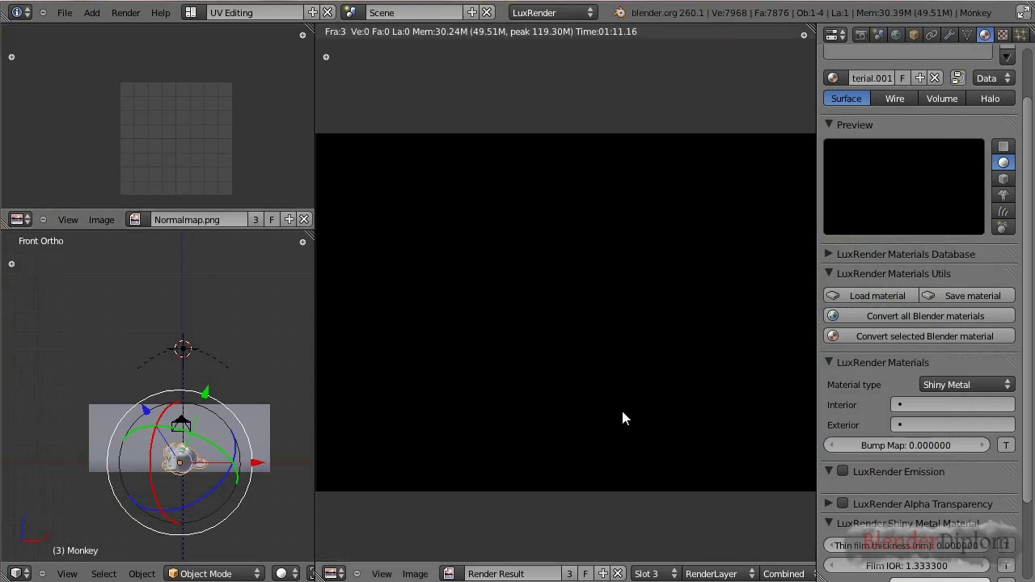
Step: Close the Render Result and switch to the Numpad 0 camera view
{"action": "key", "text": "Escape"}
{"action": "key", "text": "KP_0"}
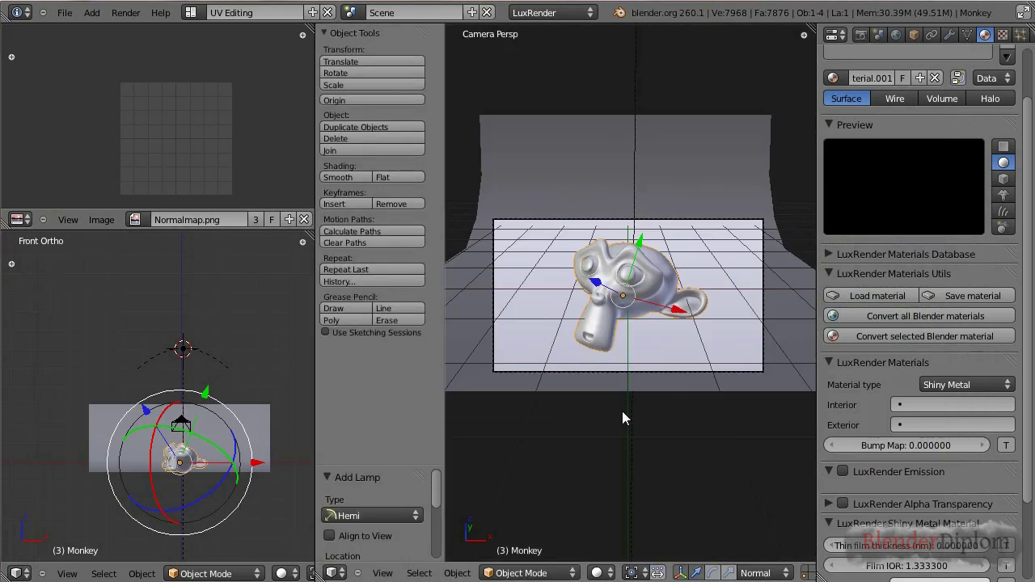